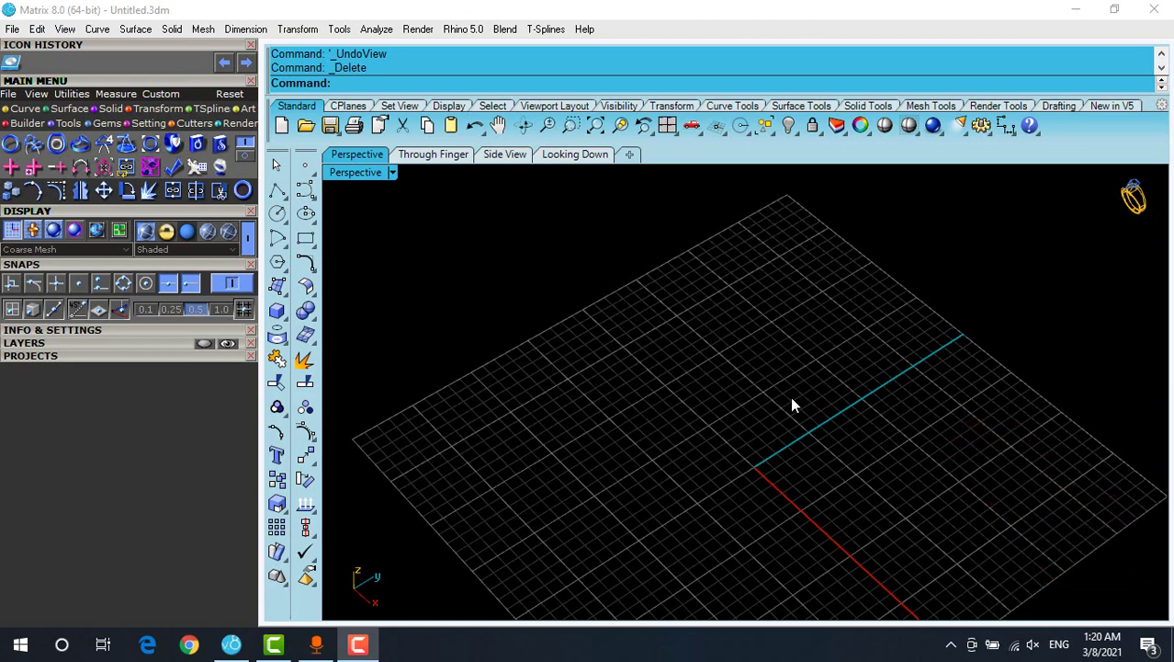
# - Create a solid rectangular box from two opposite base corners on the construction grid and a height
pyautogui.scroll(-4, 713, 351)
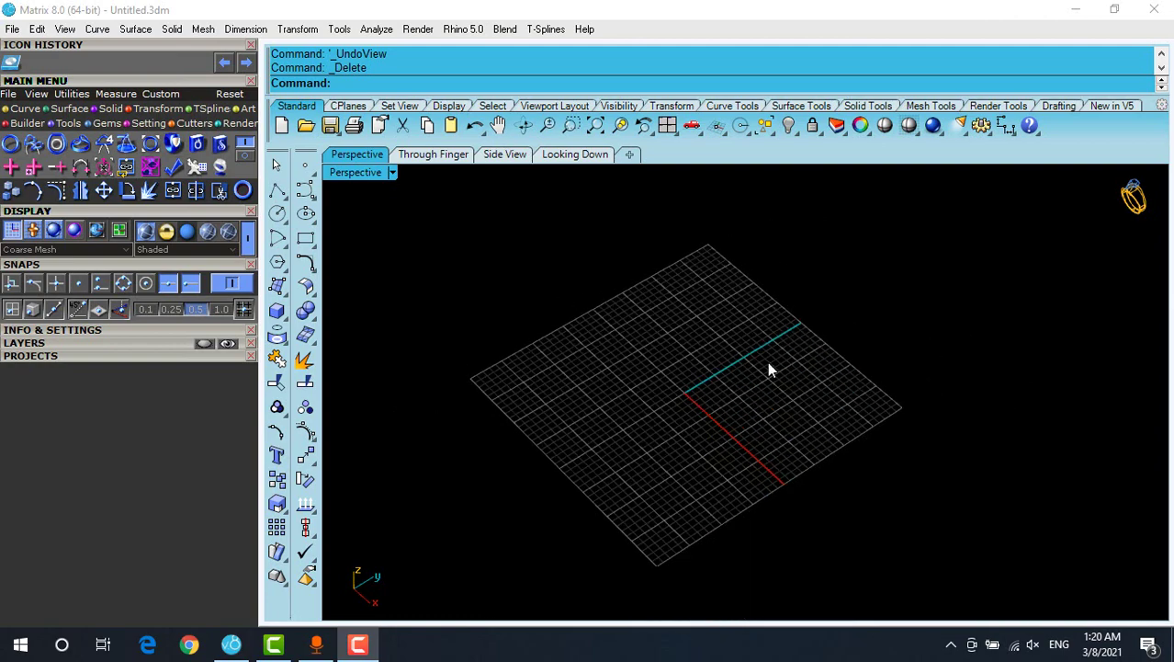
pyautogui.scroll(4, 812, 376)
pyautogui.scroll(-2, 723, 365)
pyautogui.moveTo(726, 366); pyautogui.dragTo(629, 320, button='right')
pyautogui.scroll(2, 589, 298)
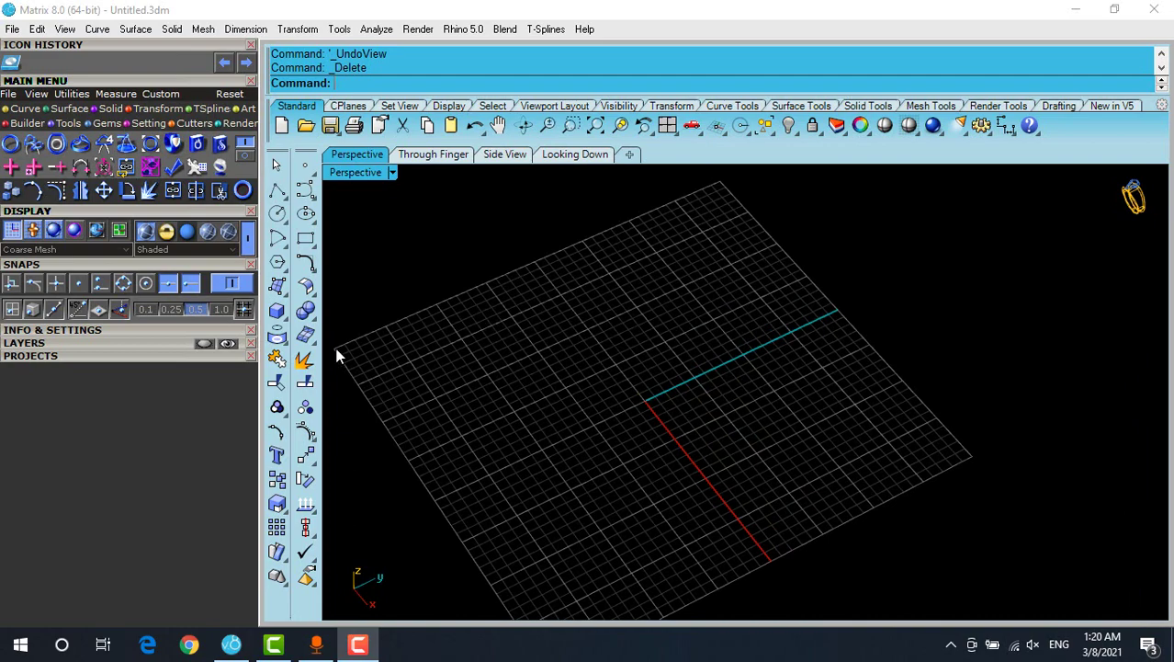
pyautogui.click(277, 310)
pyautogui.click(778, 344)
pyautogui.click(550, 461)
pyautogui.click(542, 383)
pyautogui.scroll(-4, 558, 381)
pyautogui.scroll(2, 667, 418)
pyautogui.moveTo(558, 381)
pyautogui.mouseDown(button='right')
pyautogui.moveTo(667, 418)
pyautogui.moveTo(499, 415)
pyautogui.mouseUp(button='right')
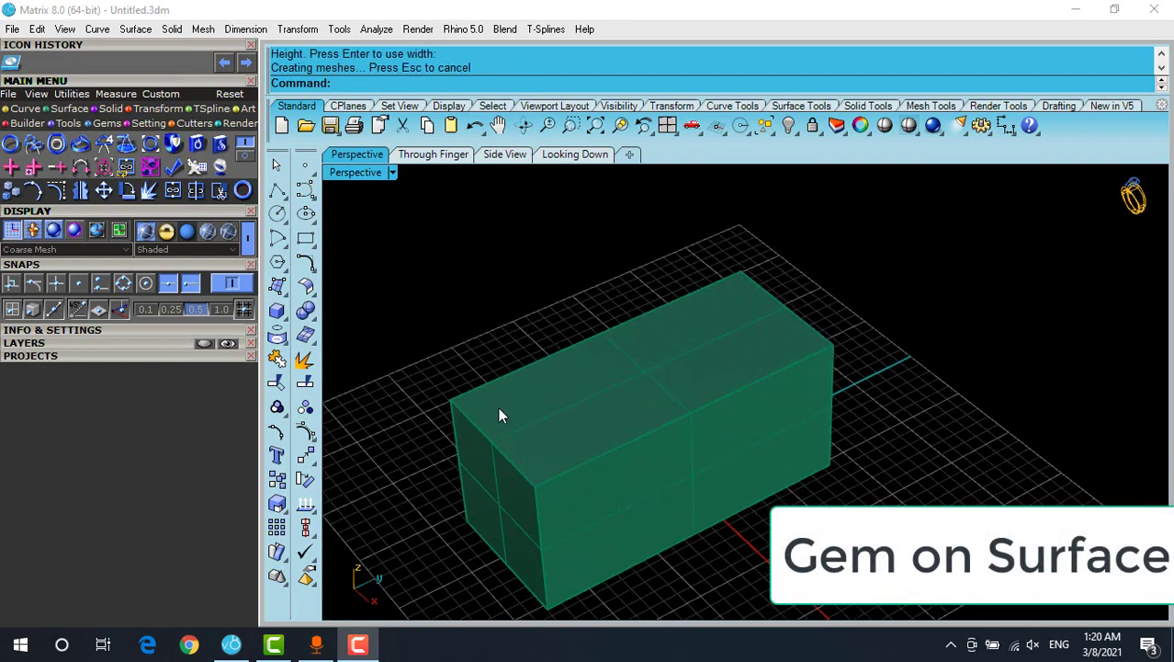
# - Start the Gem on Surface tool with the box as the target surface
pyautogui.click(99, 126)
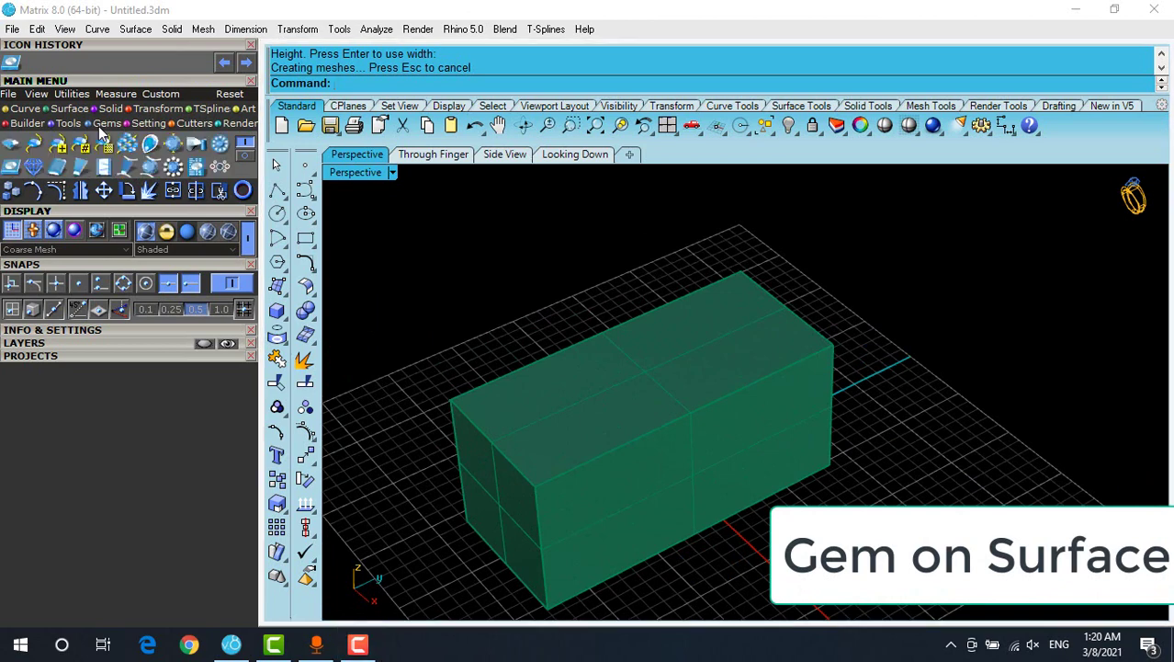
pyautogui.click(11, 167)
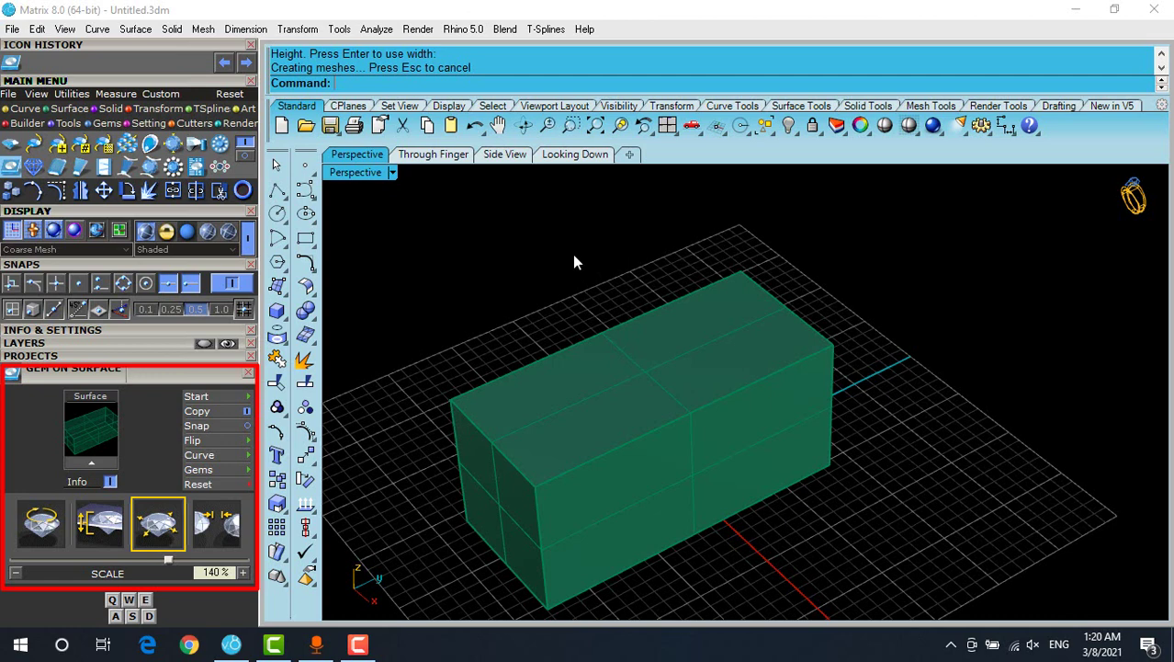
pyautogui.click(606, 346)
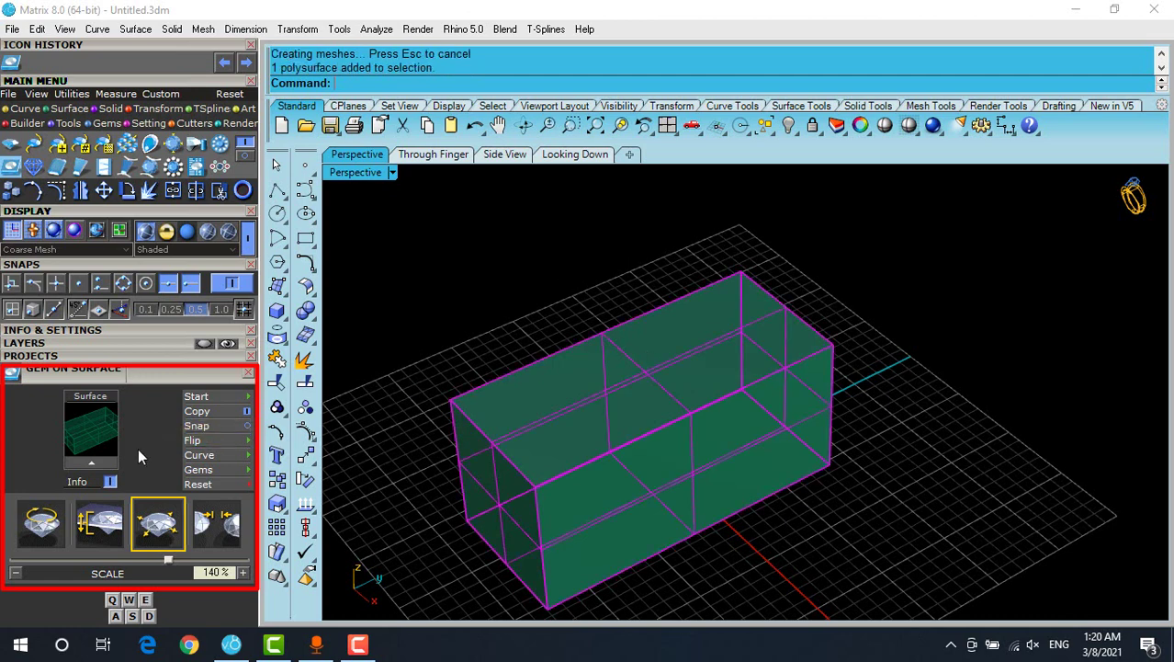
pyautogui.click(110, 469)
pyautogui.scroll(3, 588, 376)
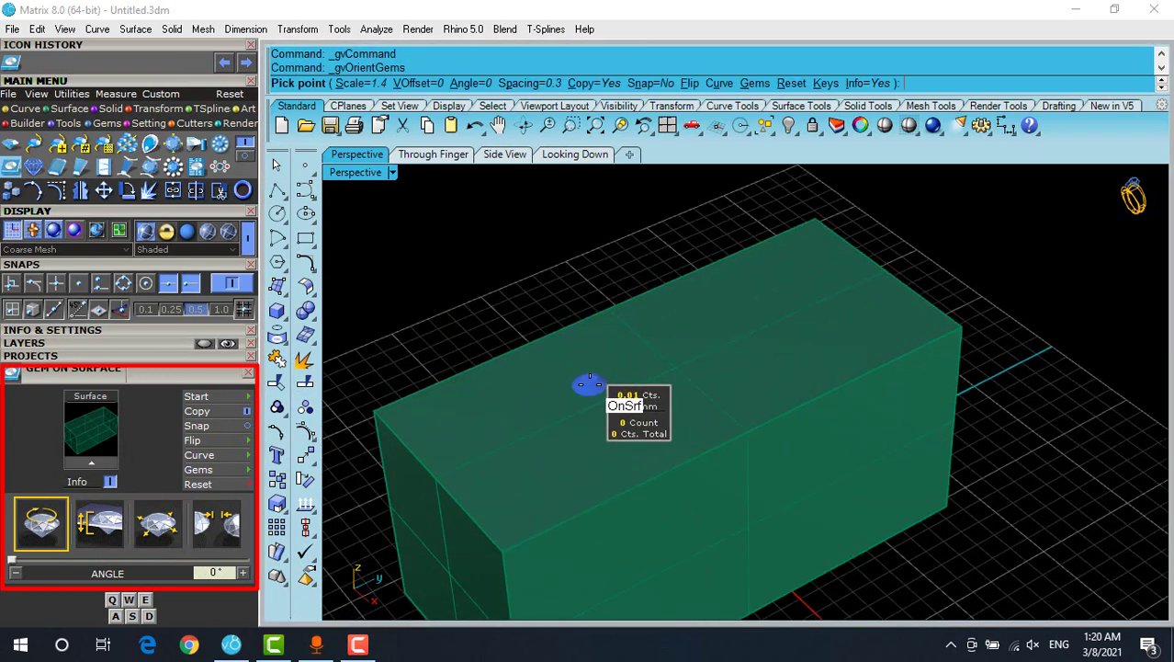
pyautogui.scroll(5, 726, 395)
pyautogui.moveTo(640, 373); pyautogui.dragTo(634, 403, button='right')
pyautogui.moveTo(703, 245); pyautogui.dragTo(646, 324, button='right')
pyautogui.scroll(-4, 647, 325)
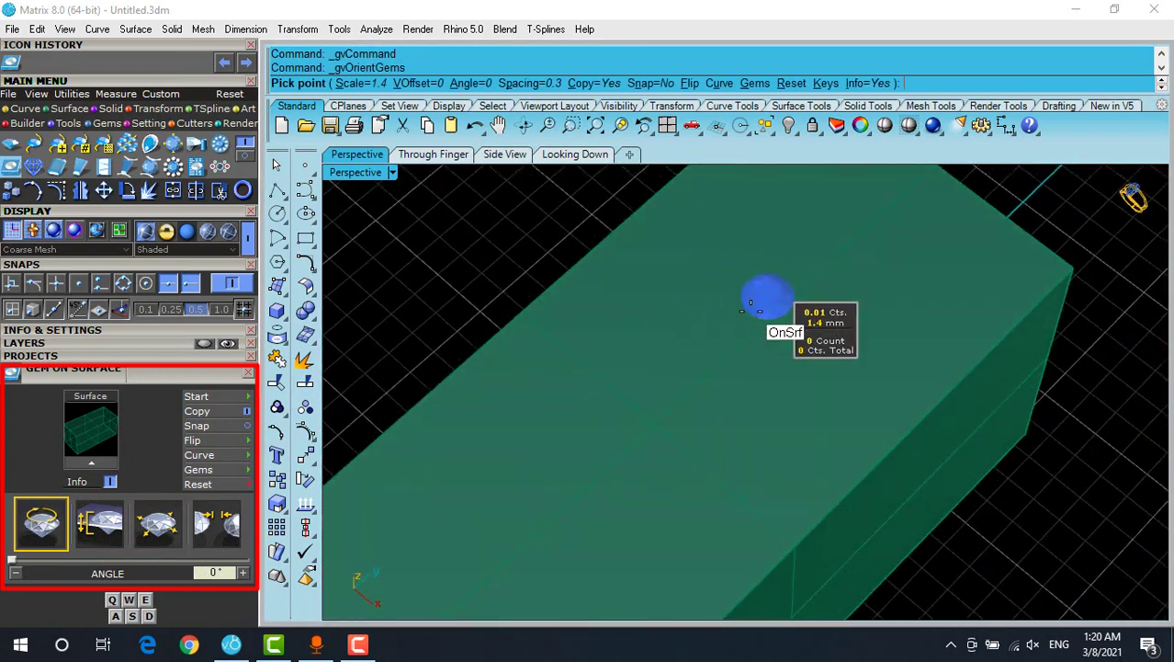
pyautogui.scroll(-2, 752, 310)
pyautogui.moveTo(769, 253)
pyautogui.mouseDown(button='right')
pyautogui.moveTo(652, 320)
pyautogui.moveTo(802, 319)
pyautogui.moveTo(670, 395)
pyautogui.moveTo(676, 421)
pyautogui.moveTo(693, 375)
pyautogui.mouseUp(button='right')
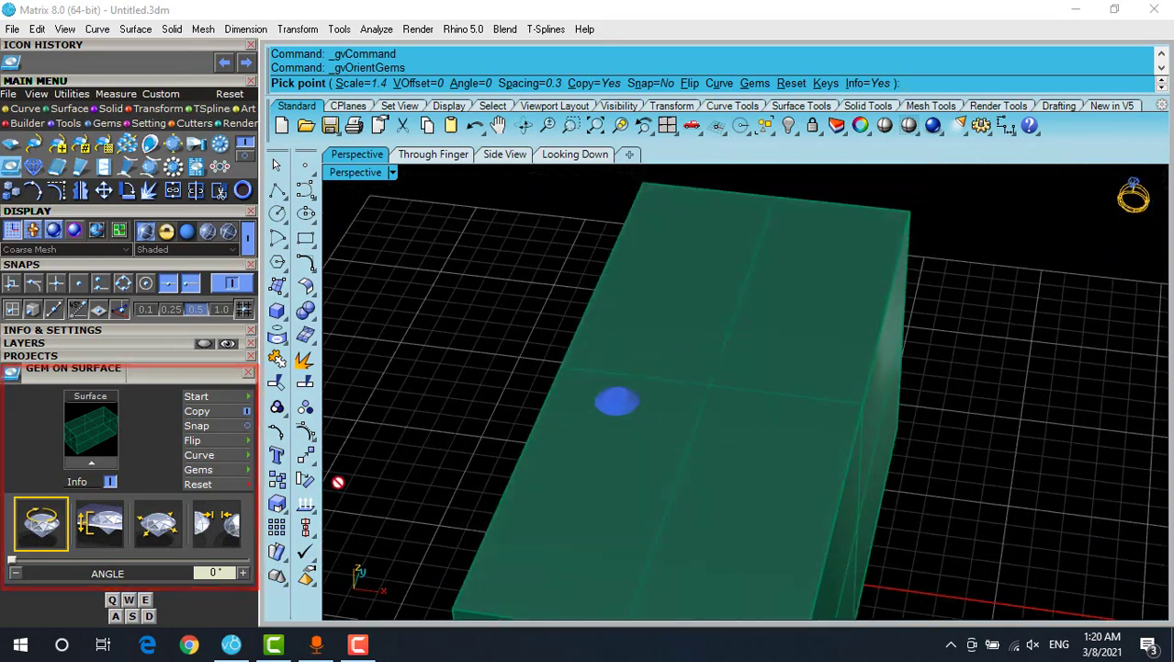
# - Reset the gem placement settings to their defaults
pyautogui.click(231, 485)
pyautogui.scroll(4, 515, 436)
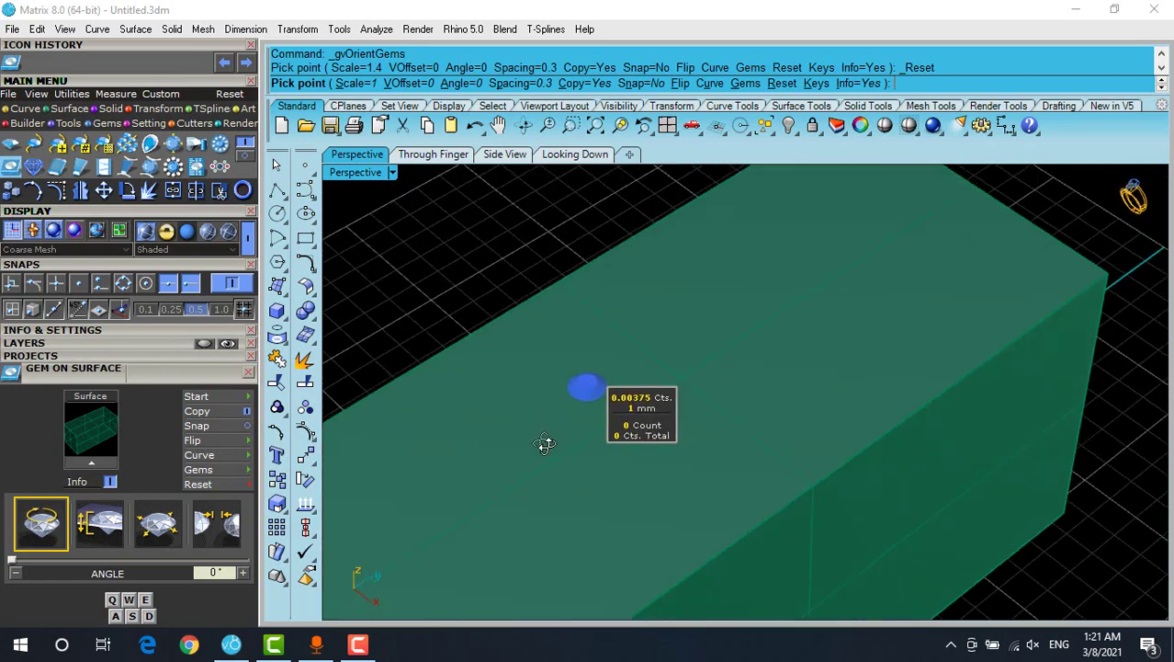
pyautogui.moveTo(545, 443); pyautogui.dragTo(655, 375, button='right')
pyautogui.scroll(2, 655, 375)
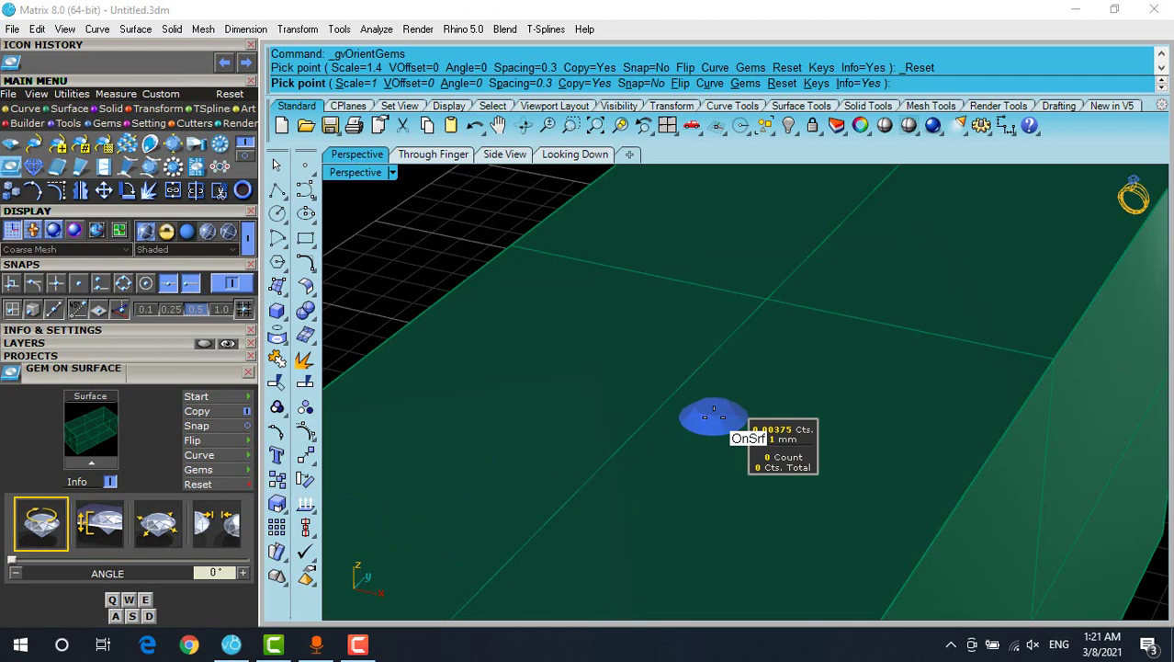
pyautogui.scroll(4, 618, 488)
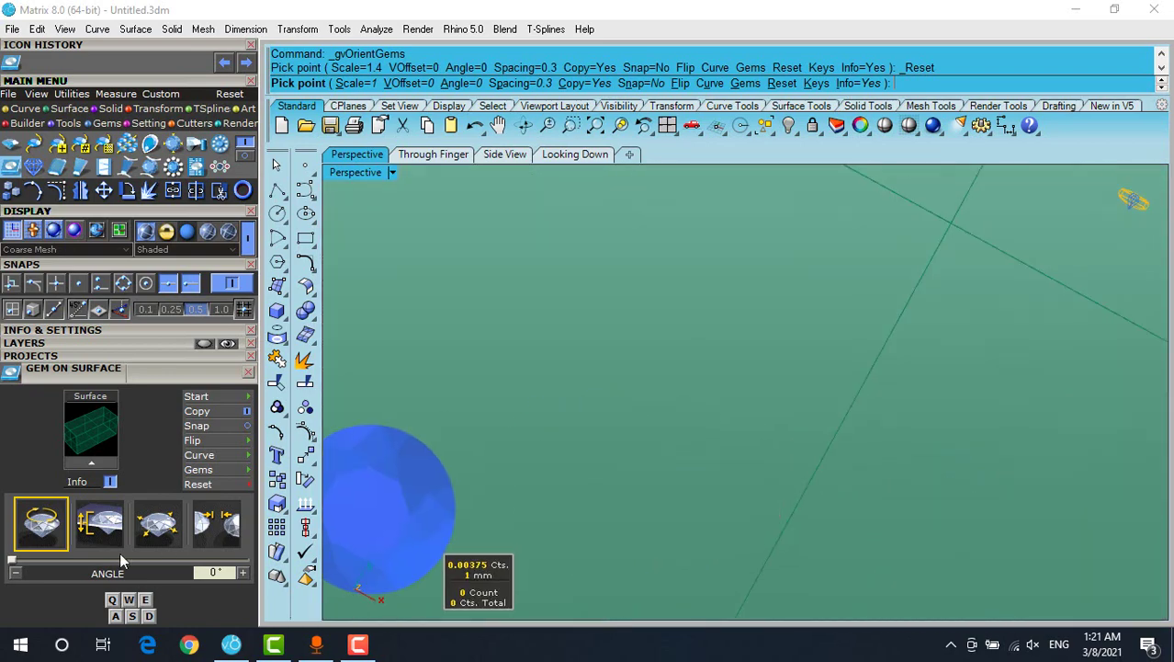
# - Place two 1 mm gems side by side on the box's top face, at angles of 278.2° and 104.2°
pyautogui.moveTo(15, 562); pyautogui.dragTo(194, 558)
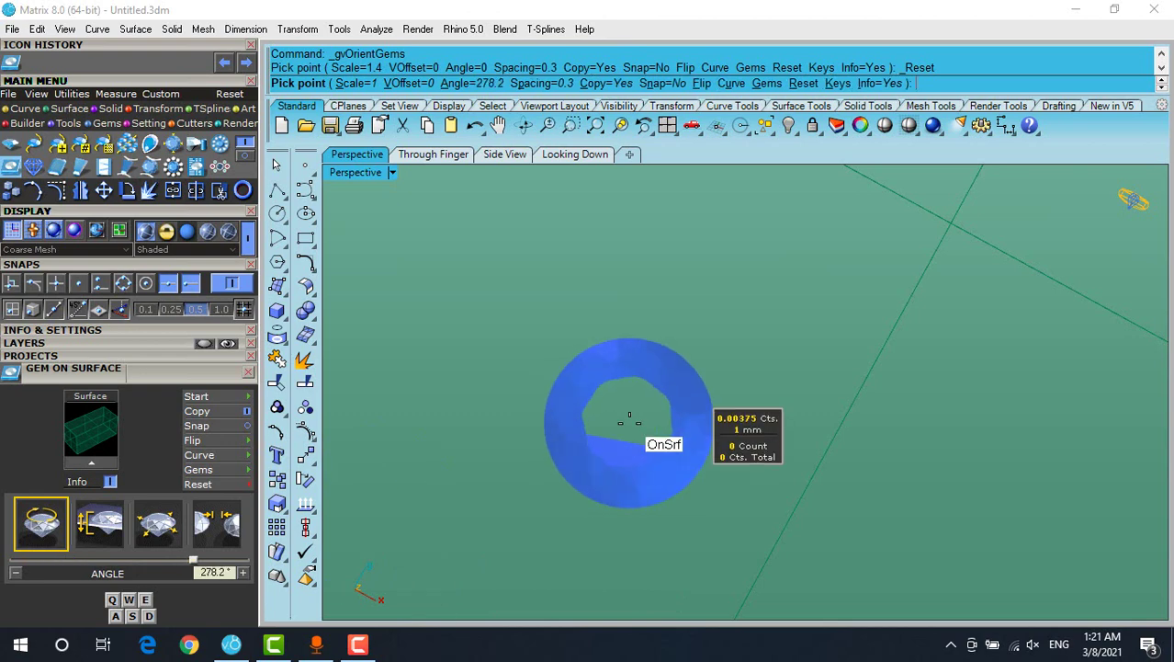
pyautogui.scroll(-2, 625, 395)
pyautogui.click(613, 320)
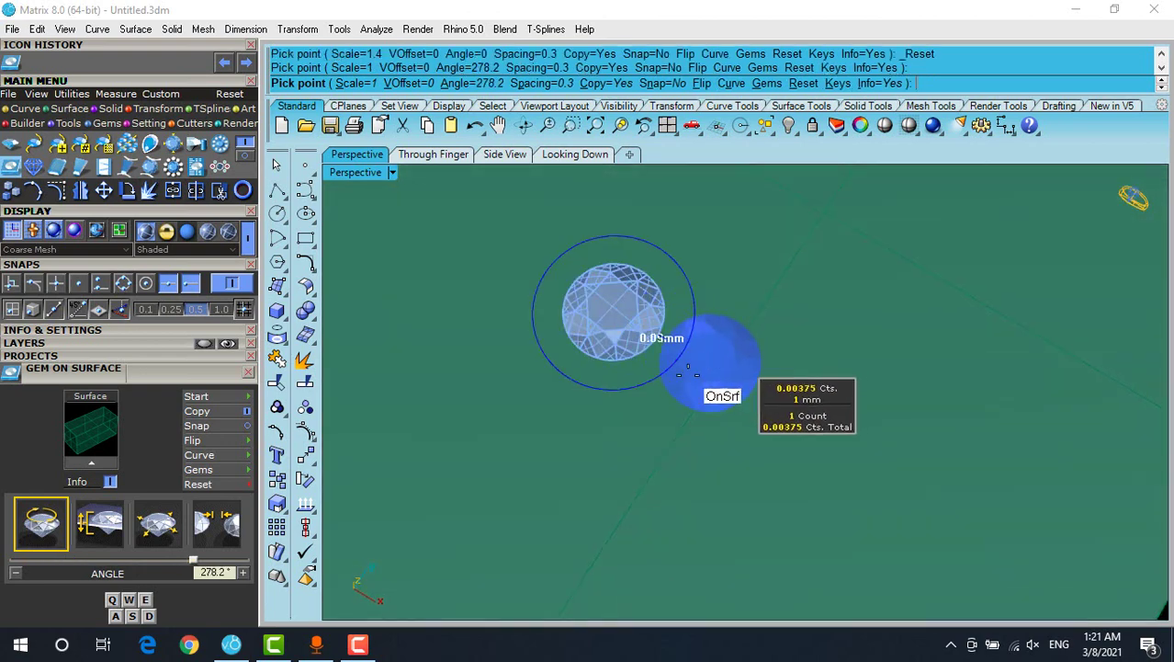
pyautogui.moveTo(194, 562); pyautogui.dragTo(79, 559)
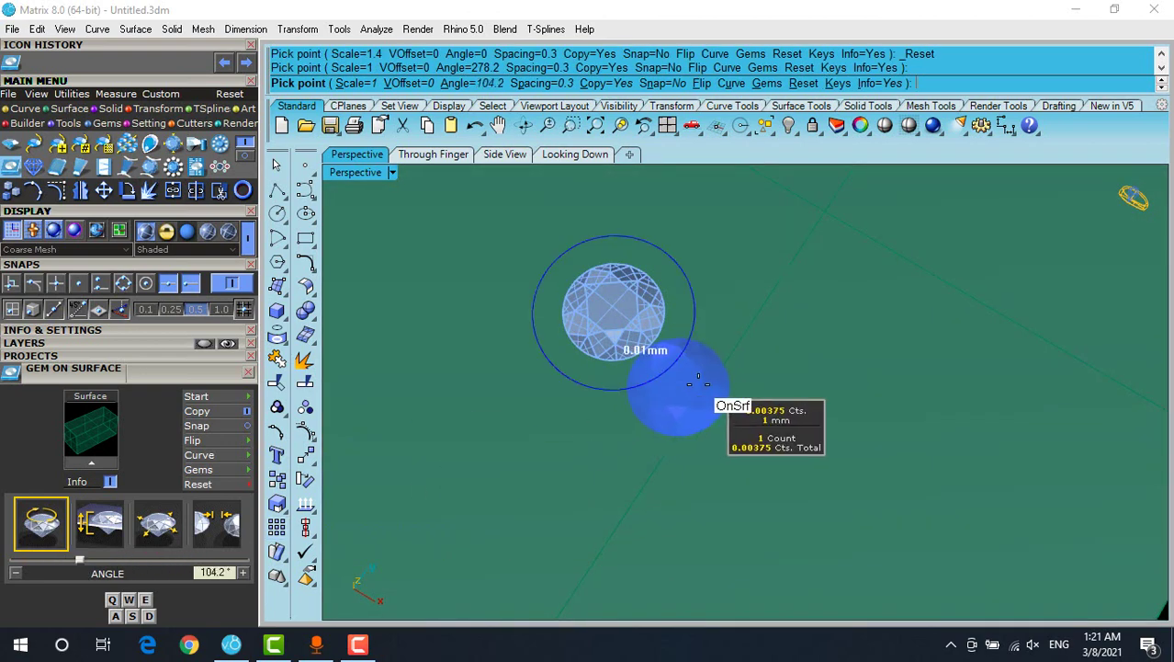
pyautogui.click(726, 382)
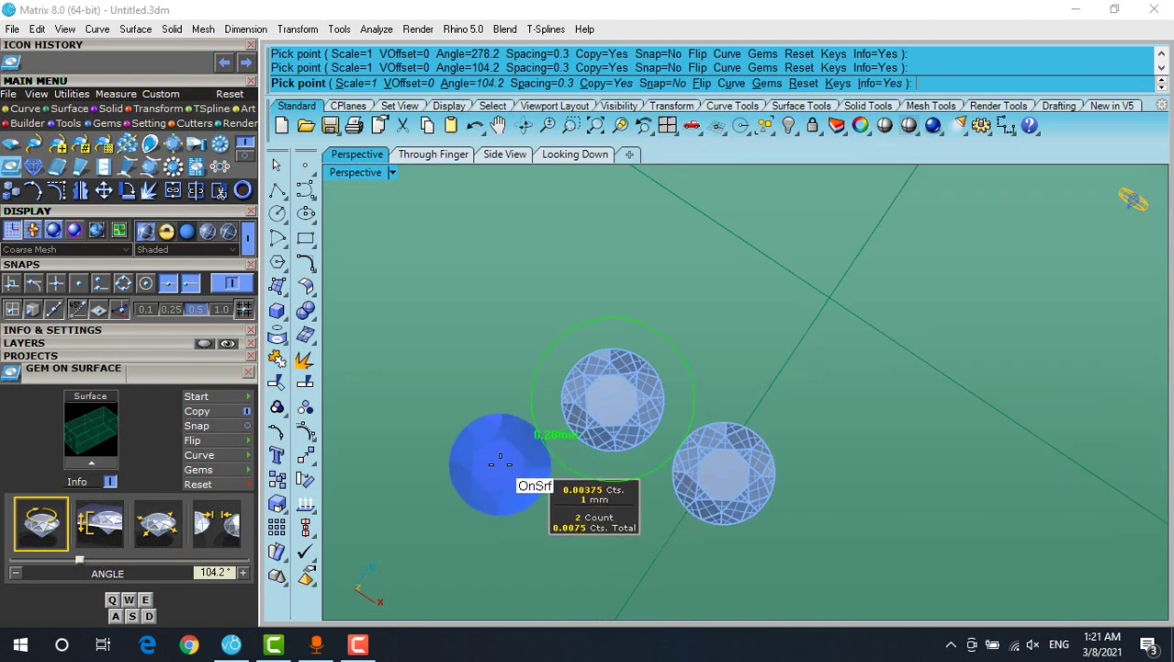
# - Set the gem placement angle to 0°
pyautogui.scroll(-1, 498, 457)
pyautogui.scroll(-2, 498, 459)
pyautogui.moveTo(498, 459); pyautogui.dragTo(493, 377, button='right')
pyautogui.click(207, 567)
pyautogui.write('0')
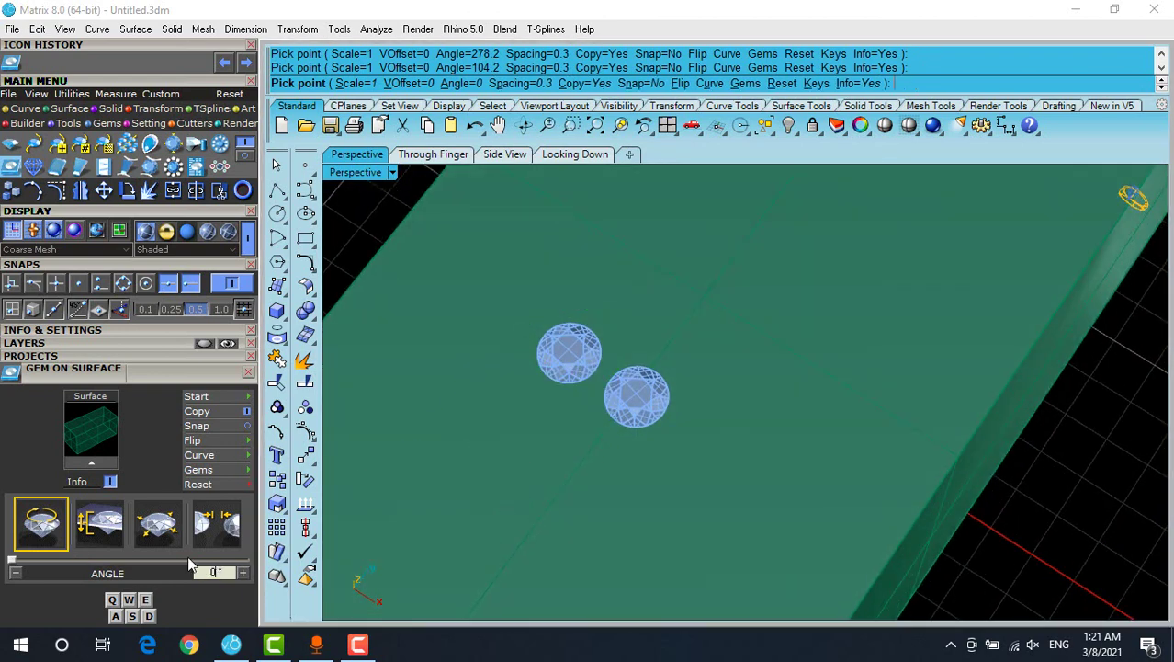
# - Try a vertical offset of 0.31 mm for the gem being placed, checking its height from the side
pyautogui.click(101, 521)
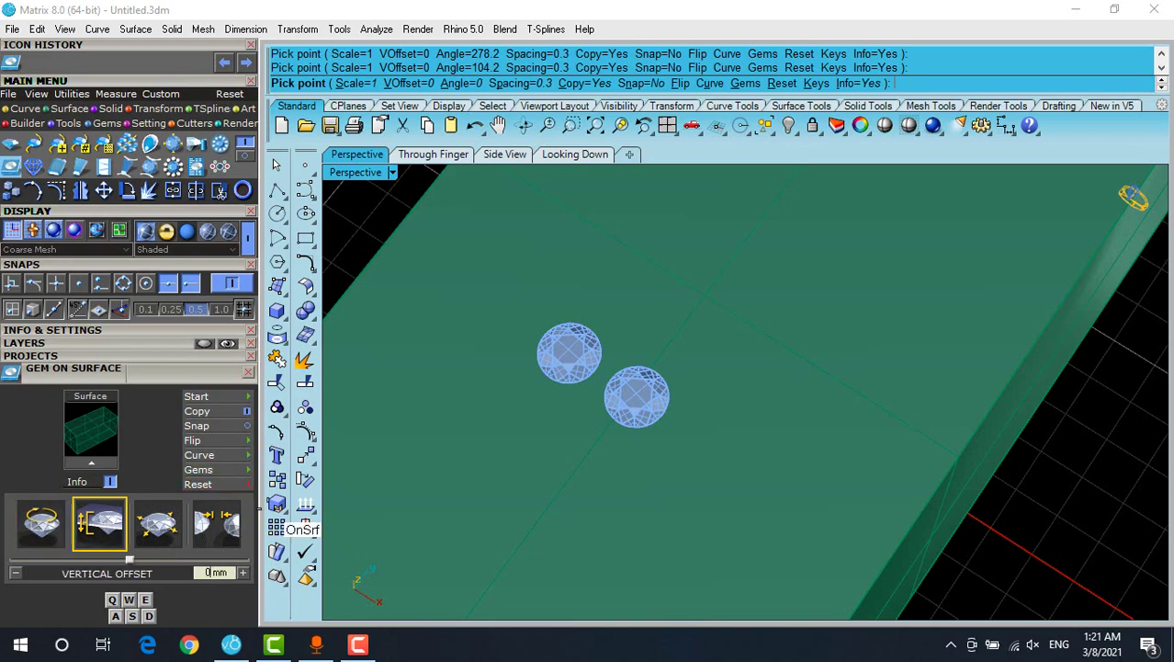
pyautogui.scroll(-3, 510, 449)
pyautogui.moveTo(511, 449); pyautogui.dragTo(519, 238, button='right')
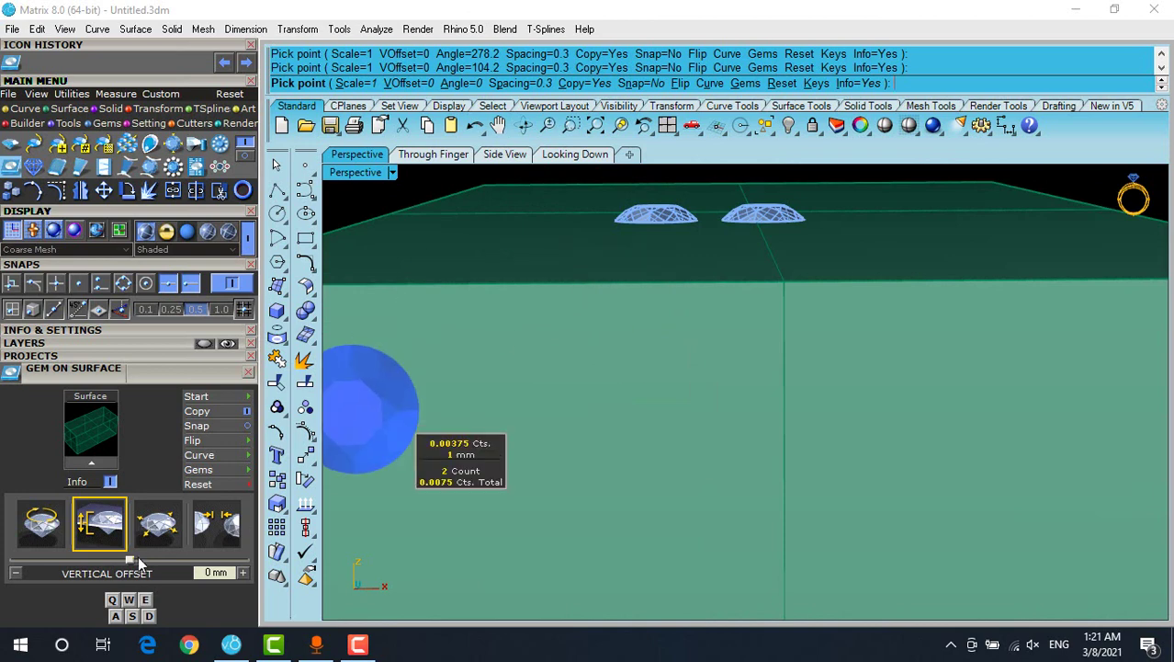
pyautogui.moveTo(130, 560); pyautogui.dragTo(137, 559)
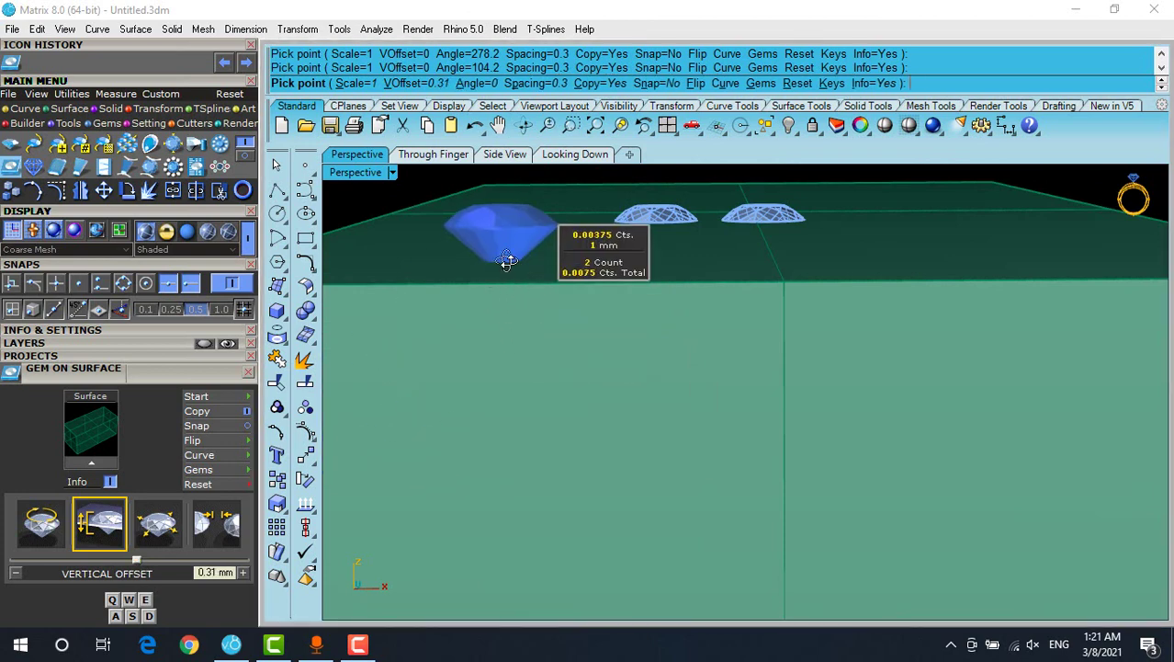
pyautogui.moveTo(501, 234); pyautogui.dragTo(562, 272, button='right')
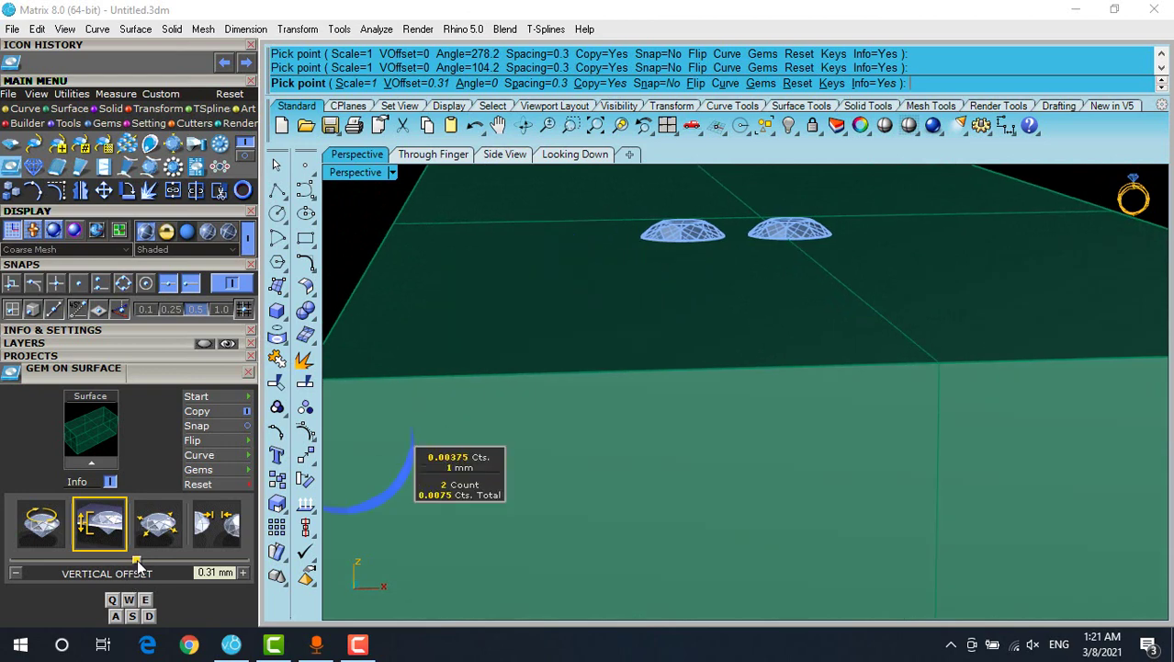
# - Try sinking the gem below the surface with vertical offsets of -0.71 mm and -0.57 mm
pyautogui.moveTo(136, 559); pyautogui.dragTo(112, 566)
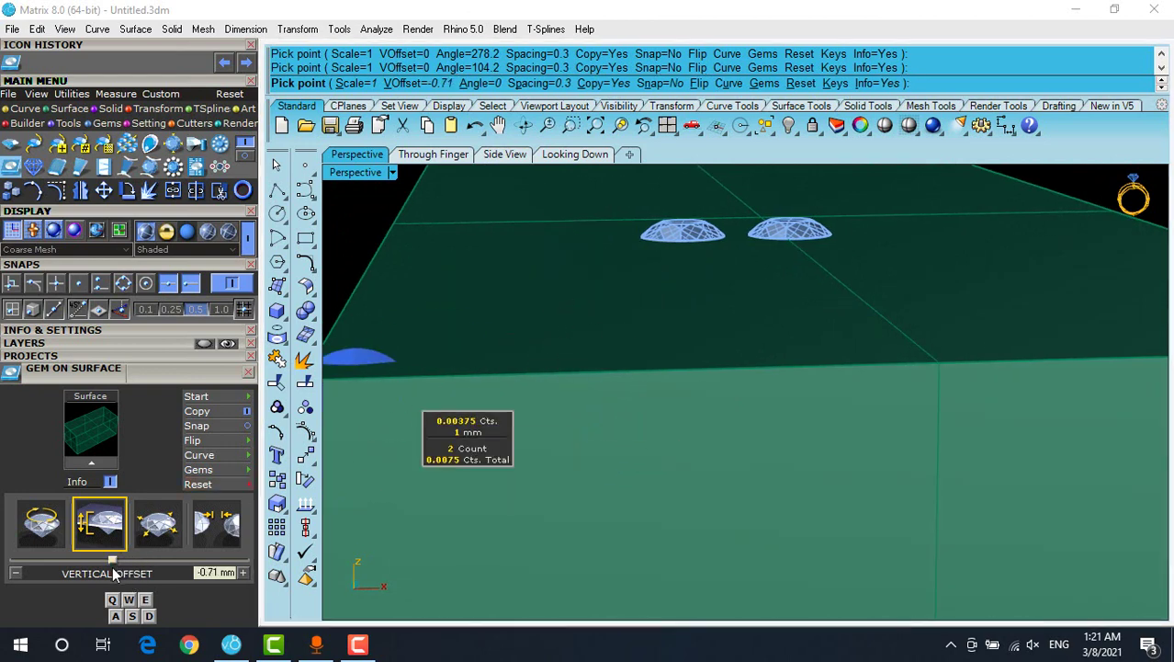
pyautogui.moveTo(114, 563); pyautogui.dragTo(117, 561)
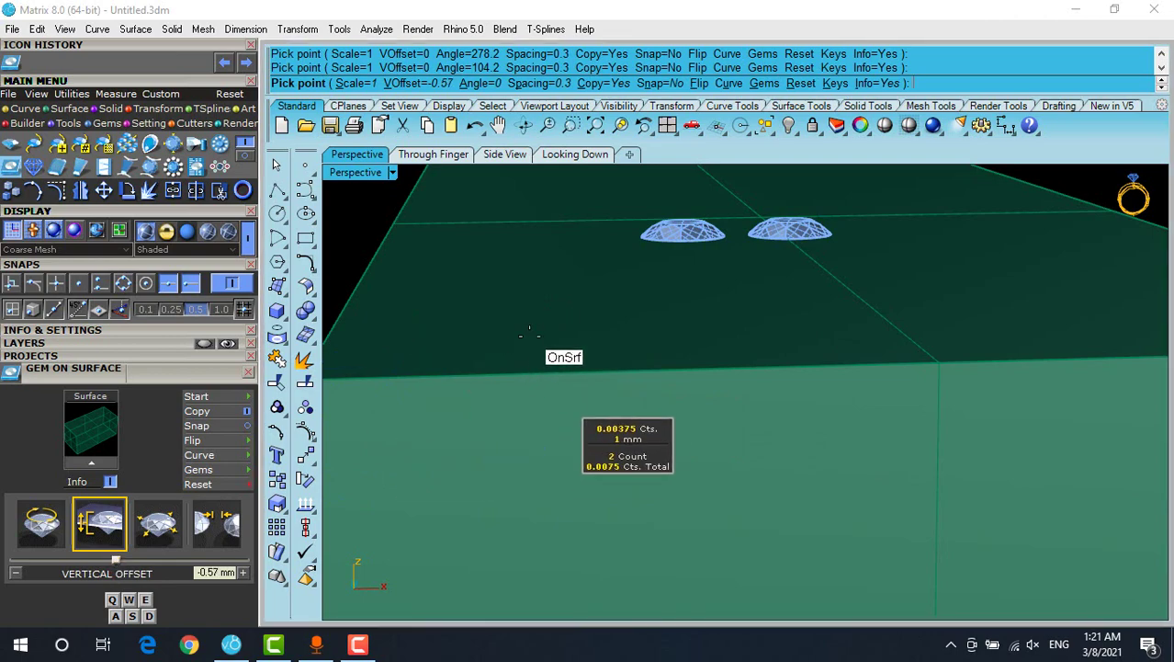
pyautogui.scroll(-2, 541, 323)
pyautogui.moveTo(541, 323); pyautogui.dragTo(453, 277, button='right')
pyautogui.scroll(3, 449, 274)
# - Switch the perspective viewport to Wireframe display to inspect the gem inside the box
pyautogui.click(361, 174)
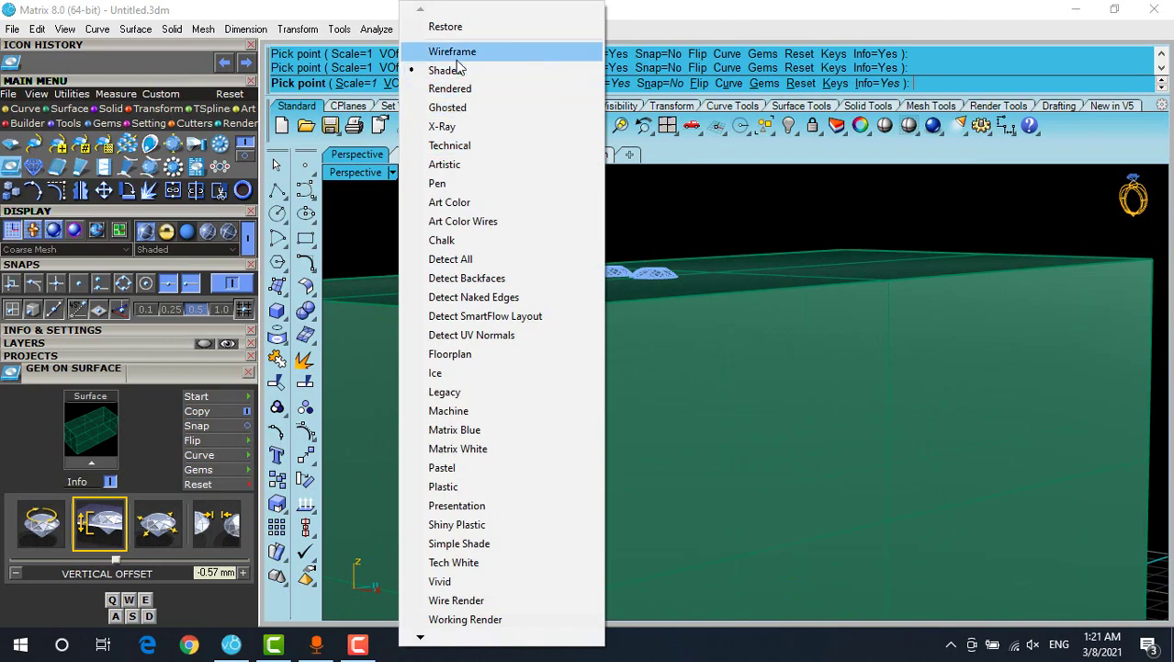
pyautogui.click(441, 49)
pyautogui.moveTo(514, 312); pyautogui.dragTo(471, 298, button='right')
pyautogui.moveTo(510, 332); pyautogui.dragTo(467, 264, button='right')
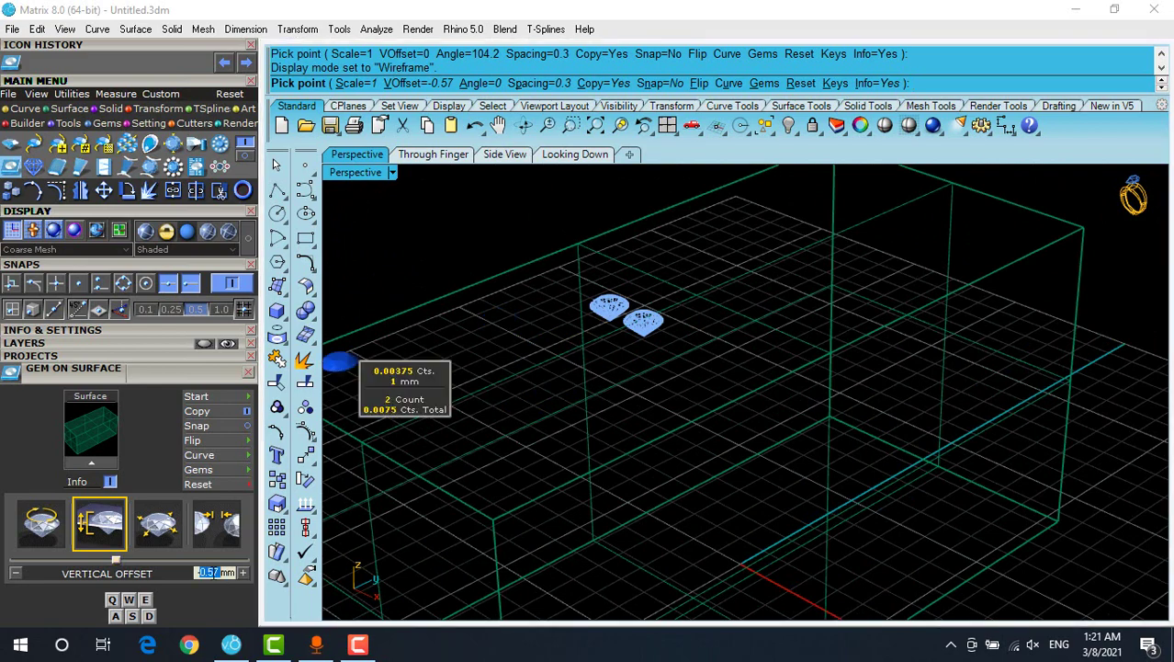
# - Set the gem's vertical offset to 0 mm and switch the perspective viewport to Shaded display
pyautogui.write('0')
pyautogui.press('Return')
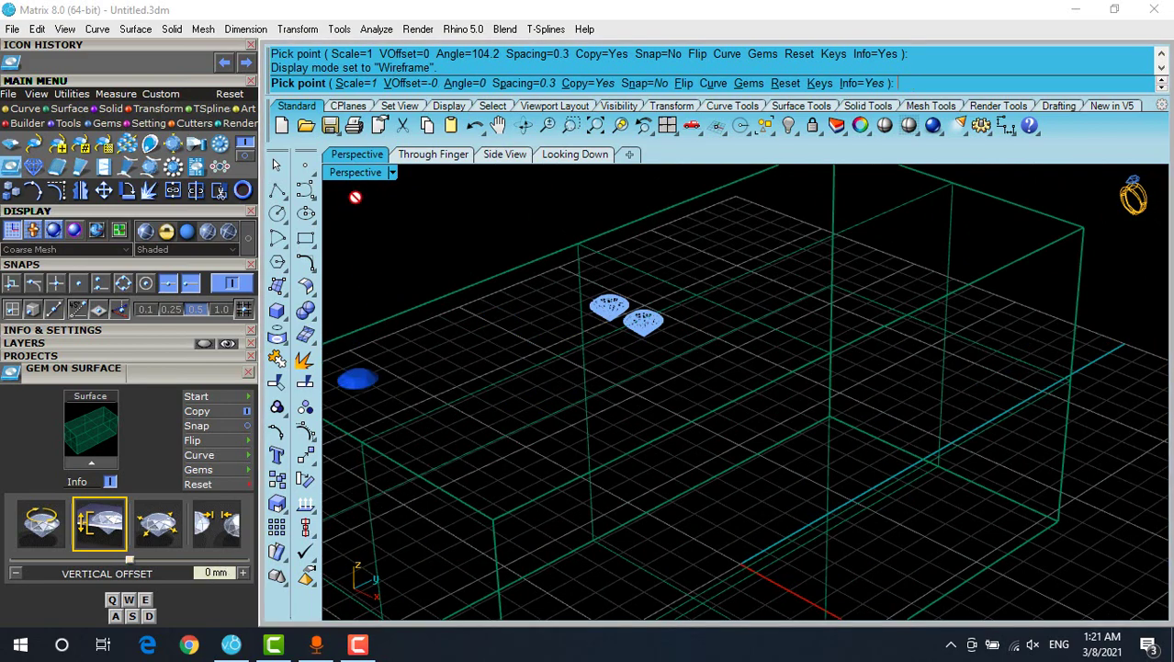
pyautogui.click(361, 175)
pyautogui.click(432, 70)
pyautogui.scroll(4, 501, 400)
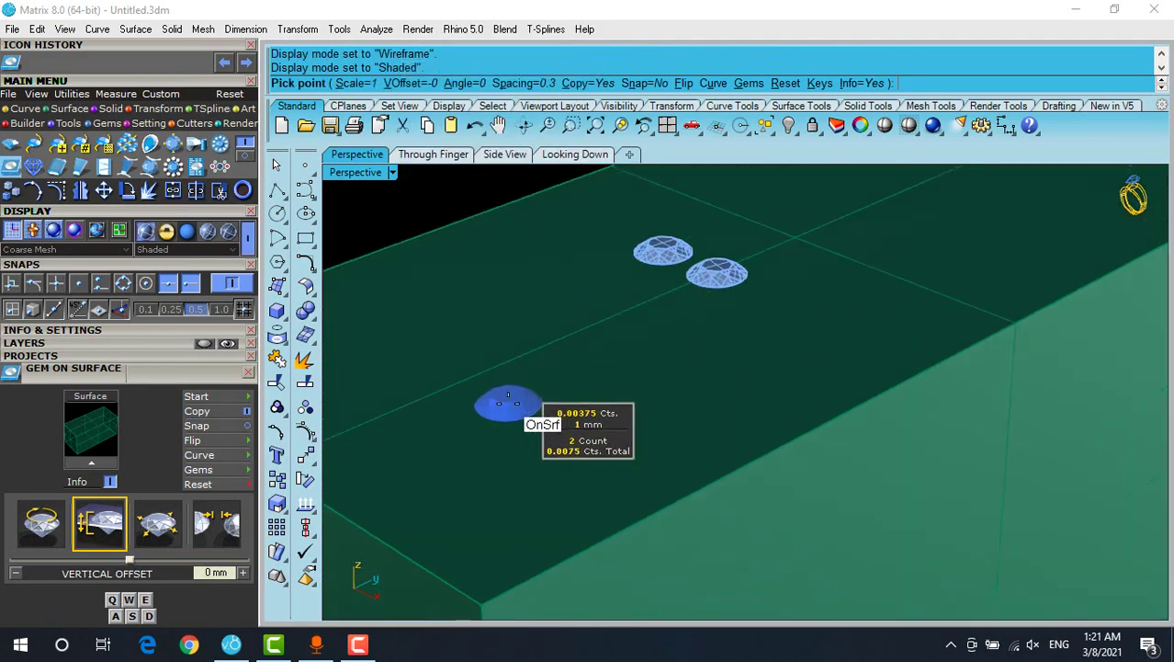
pyautogui.scroll(3, 508, 388)
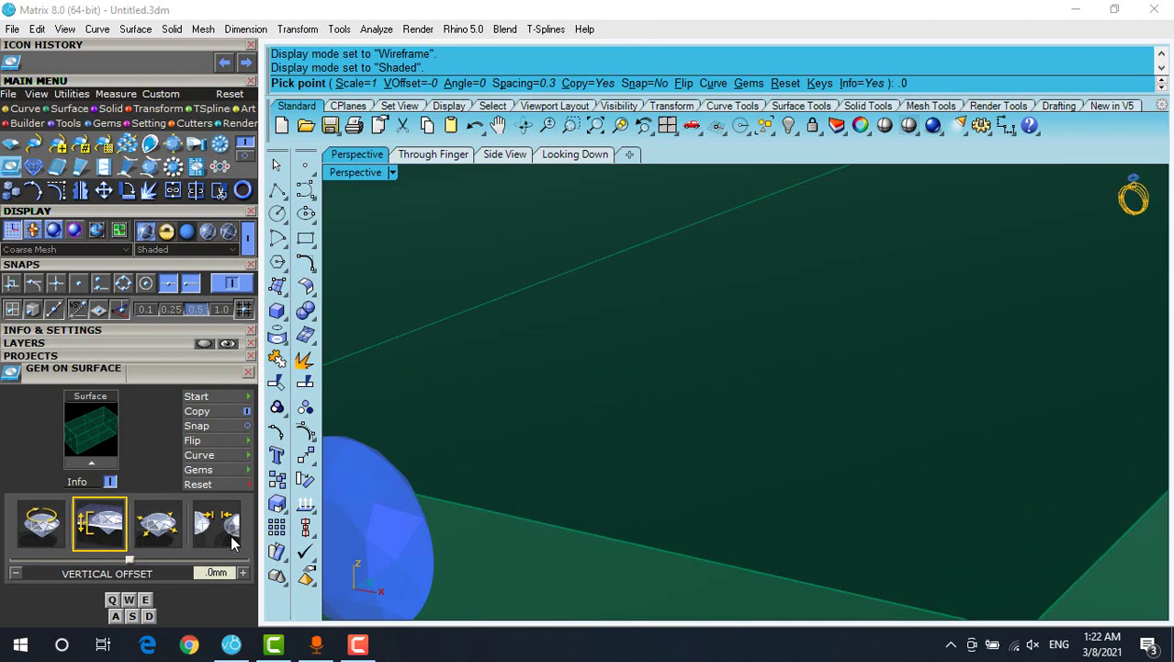
# - Cancel the gem placement and restart Gem on Surface with the box as the target surface
pyautogui.press('Escape')
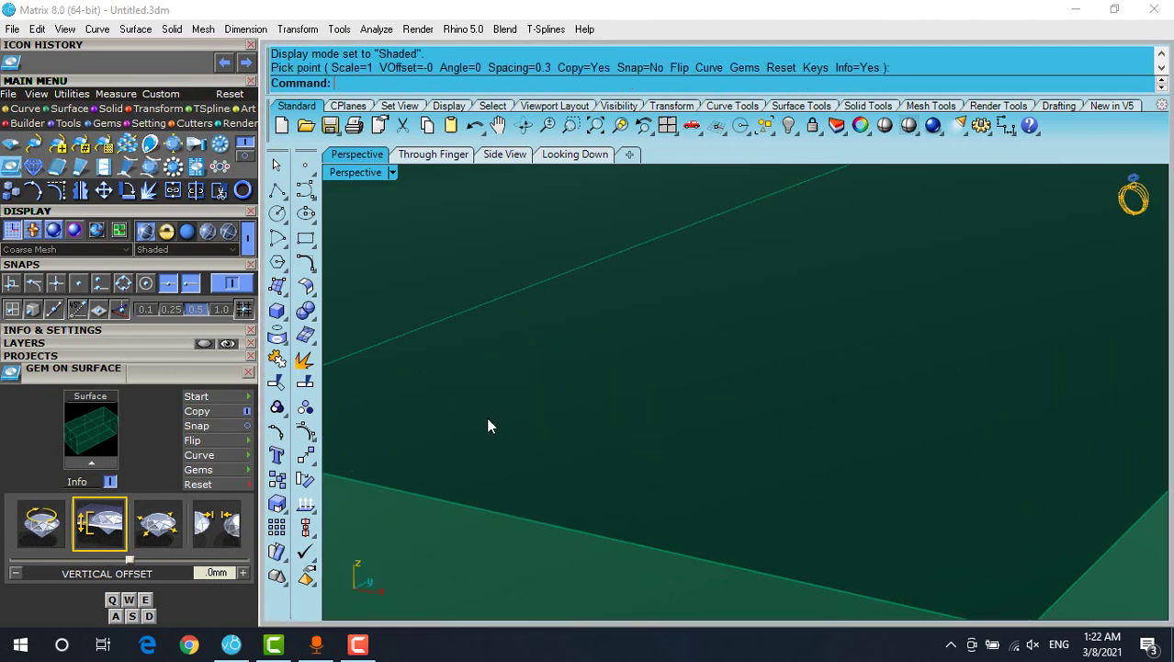
pyautogui.click(441, 415)
pyautogui.scroll(-3, 441, 415)
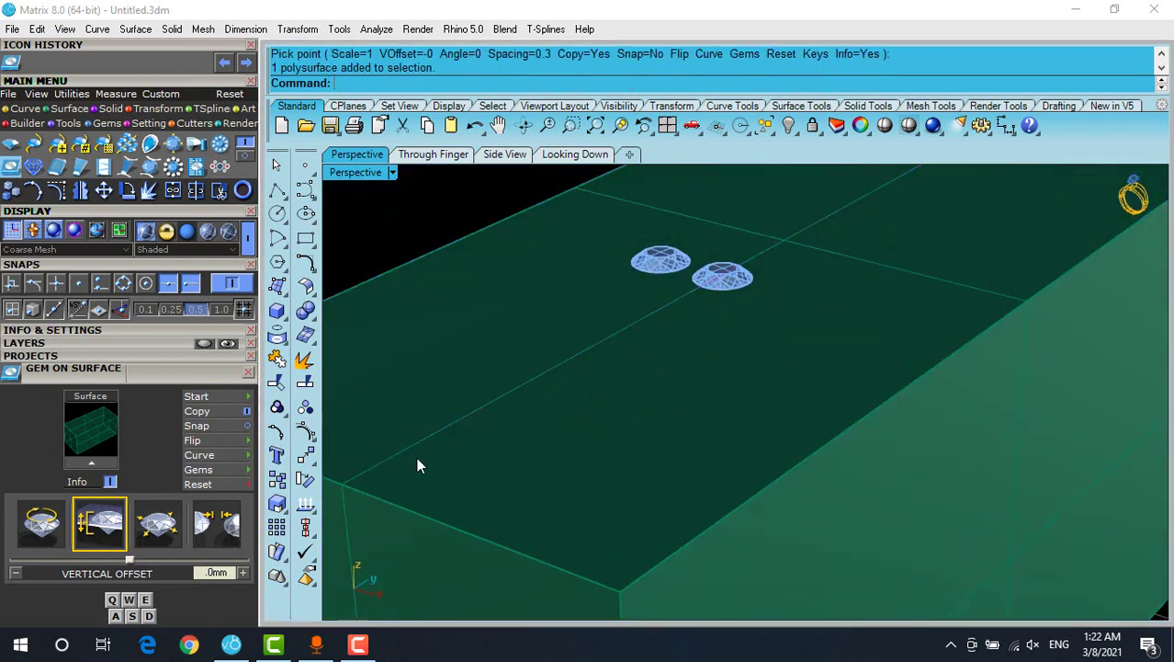
pyautogui.click(209, 485)
pyautogui.click(507, 361)
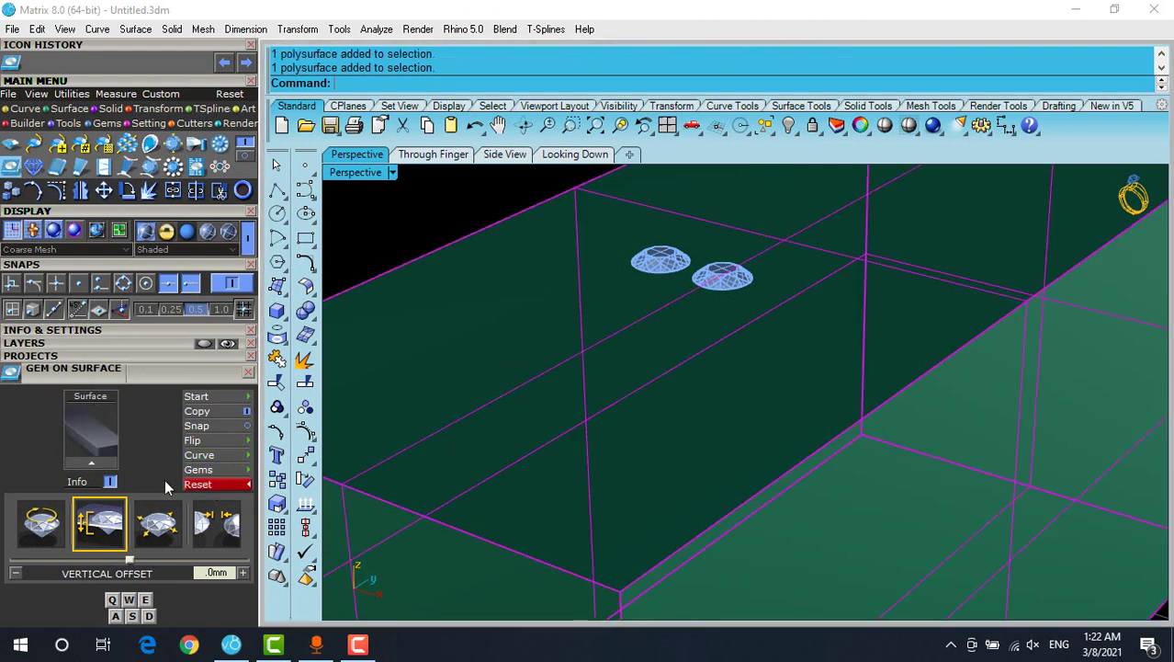
pyautogui.click(41, 522)
pyautogui.scroll(2, 413, 450)
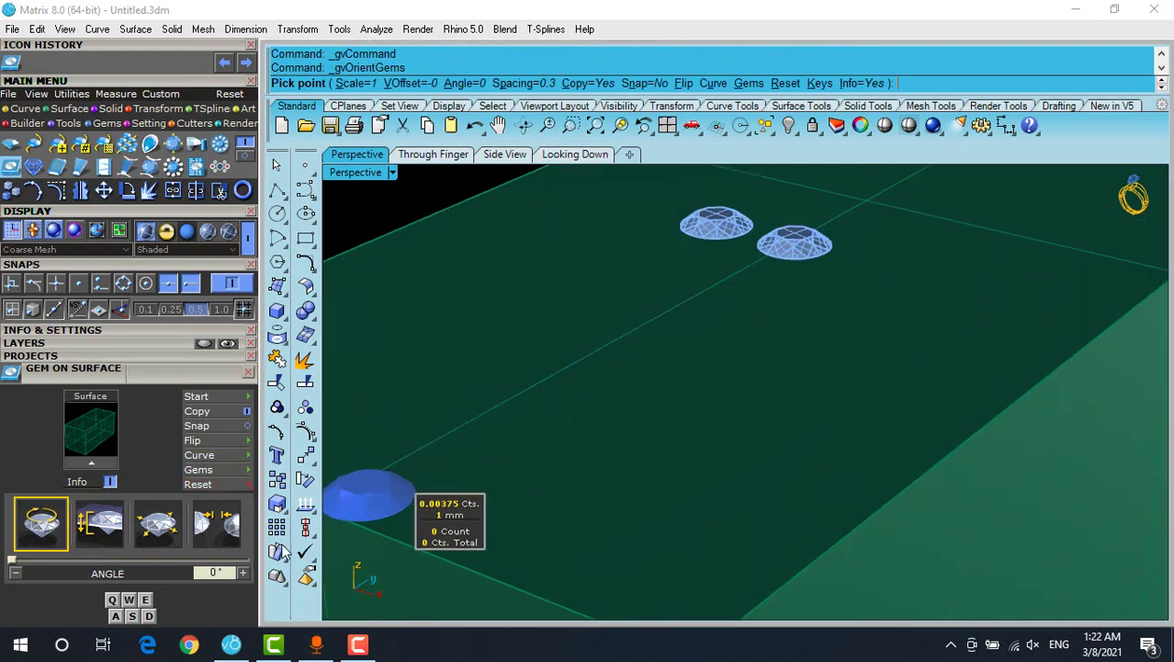
# - Set the vertical offset of the gem being placed to 0.05 mm
pyautogui.click(94, 521)
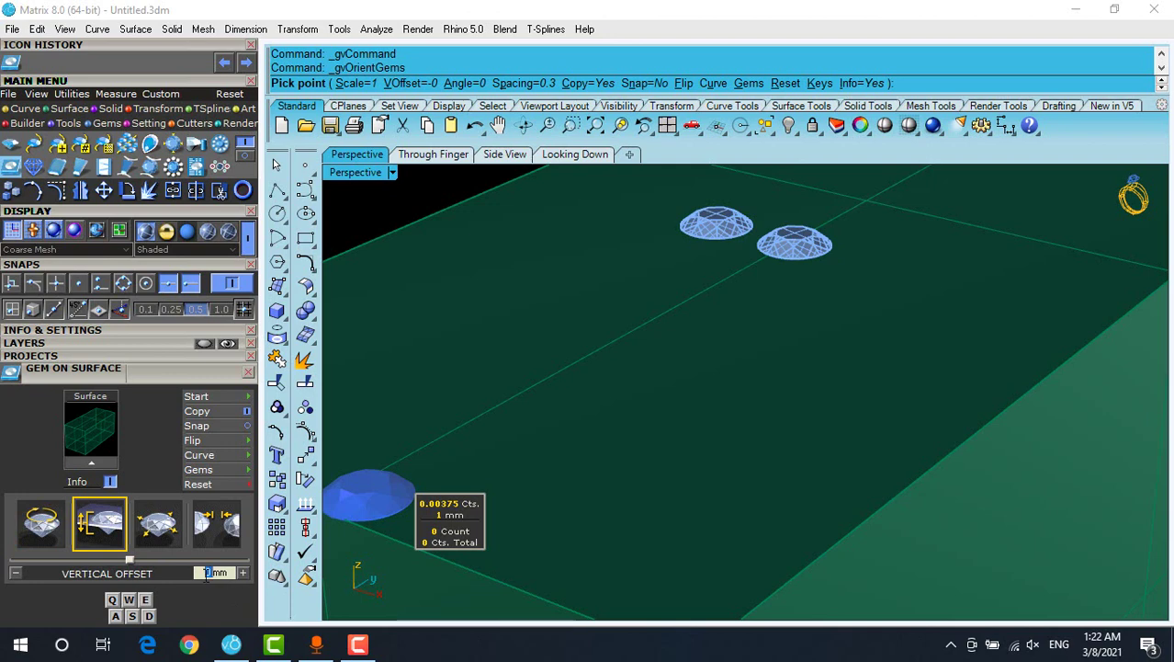
pyautogui.write('.05')
pyautogui.press('Return')
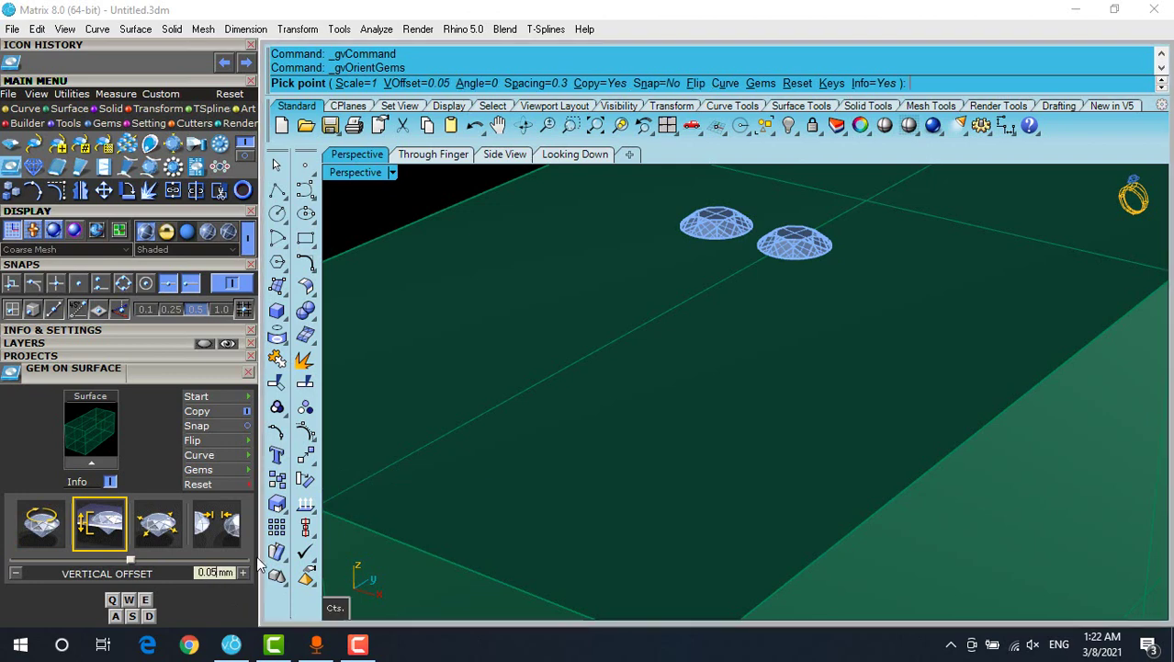
pyautogui.moveTo(551, 354); pyautogui.dragTo(618, 252, button='right')
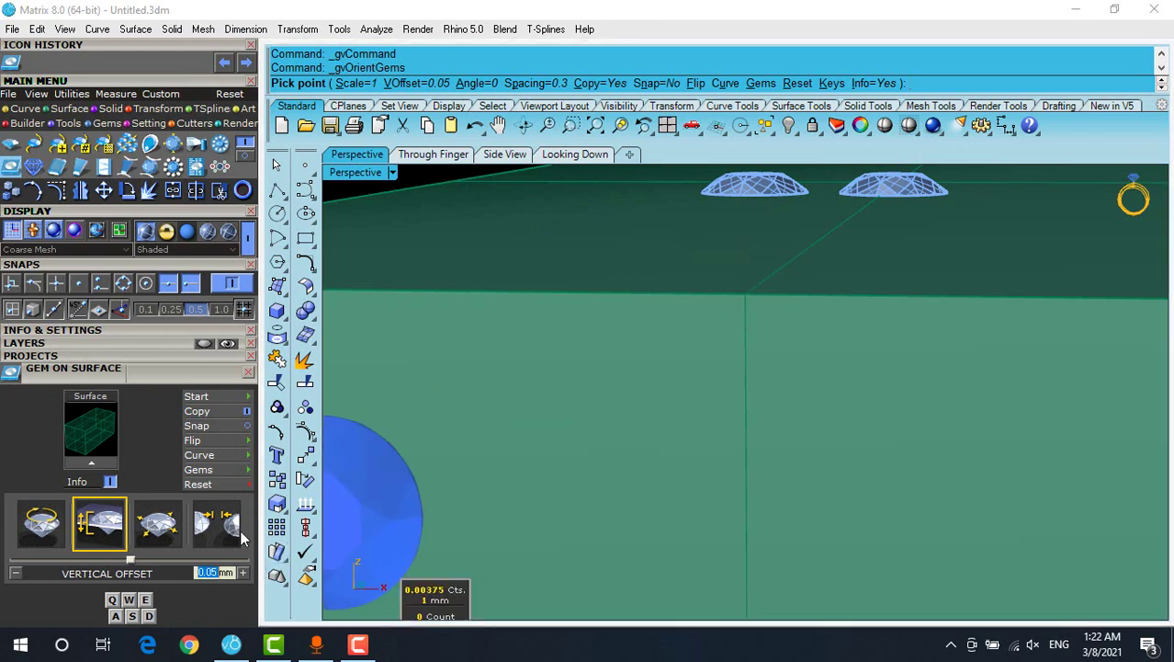
# - Set the vertical offset of the gem being placed to 0.1 mm
pyautogui.press('BackSpace')
pyautogui.press('Return')
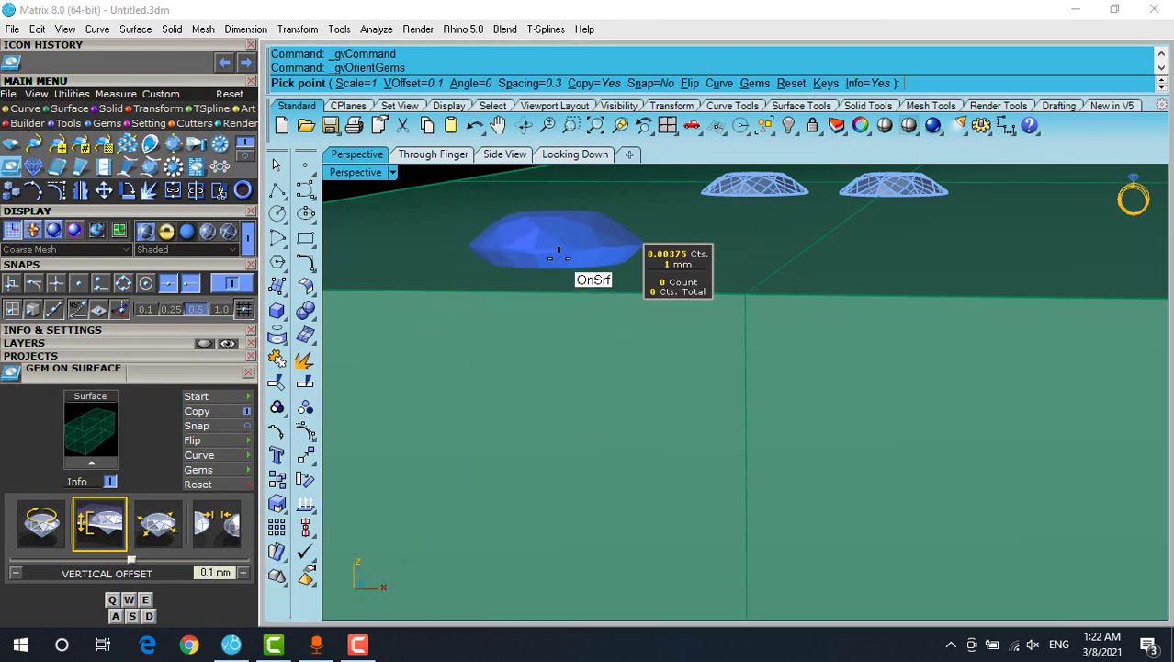
pyautogui.scroll(-5, 624, 224)
pyautogui.moveTo(625, 226); pyautogui.dragTo(531, 279, button='right')
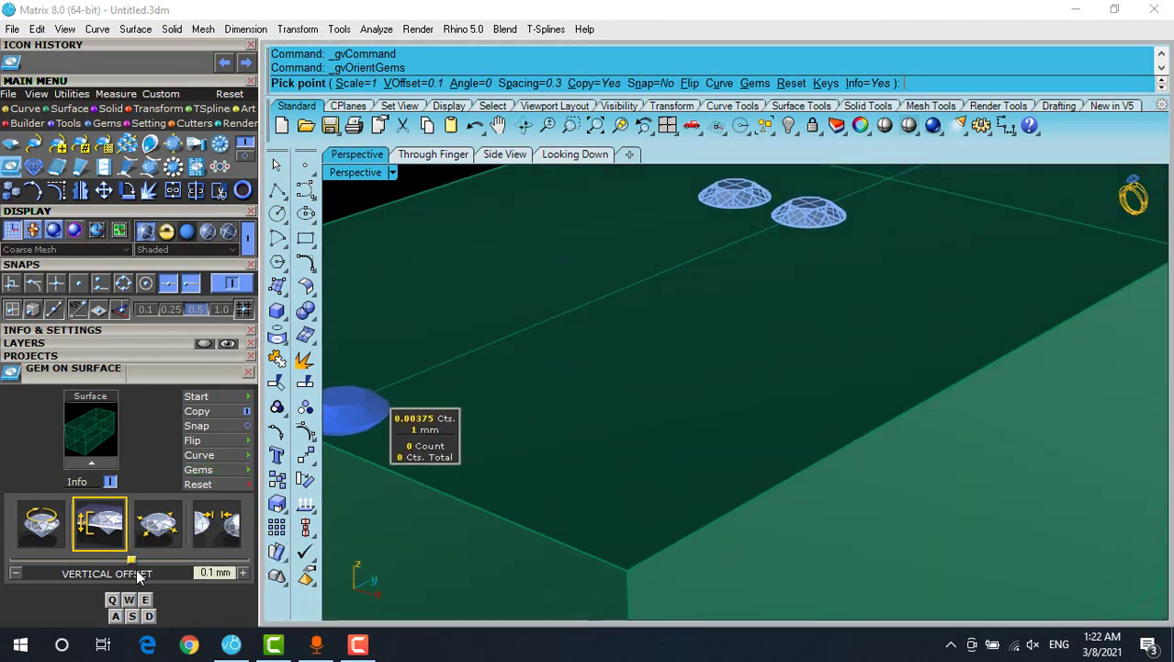
# - Set the gem's vertical offset to 0 mm and bring up its scale setting
pyautogui.press('BackSpace')
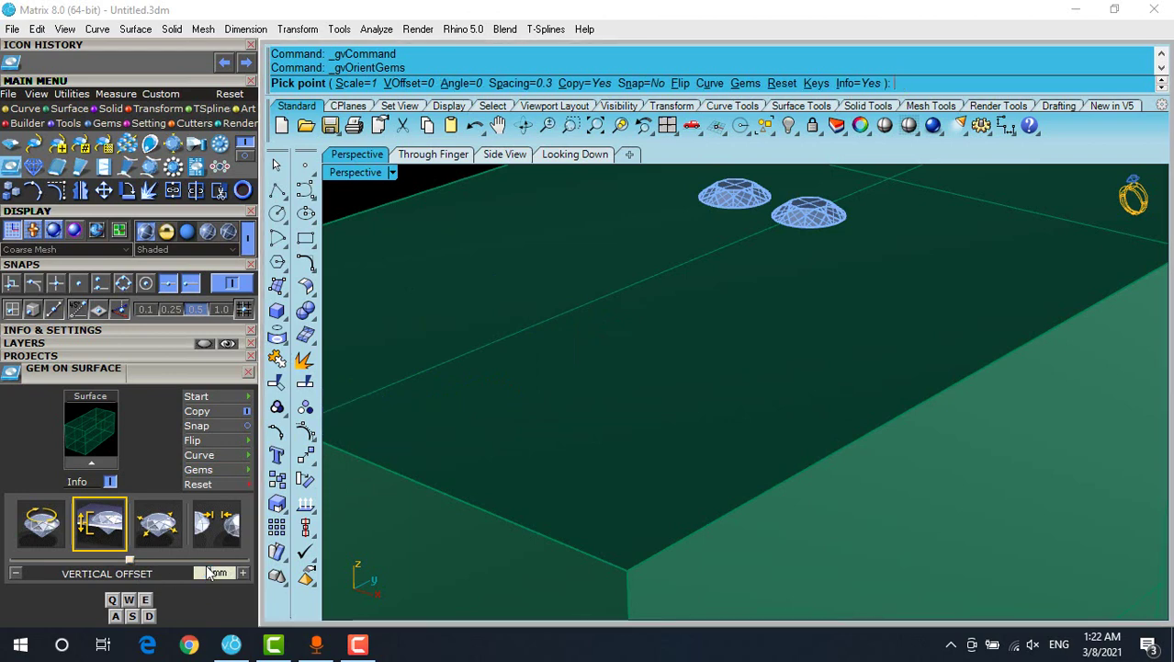
pyautogui.click(170, 529)
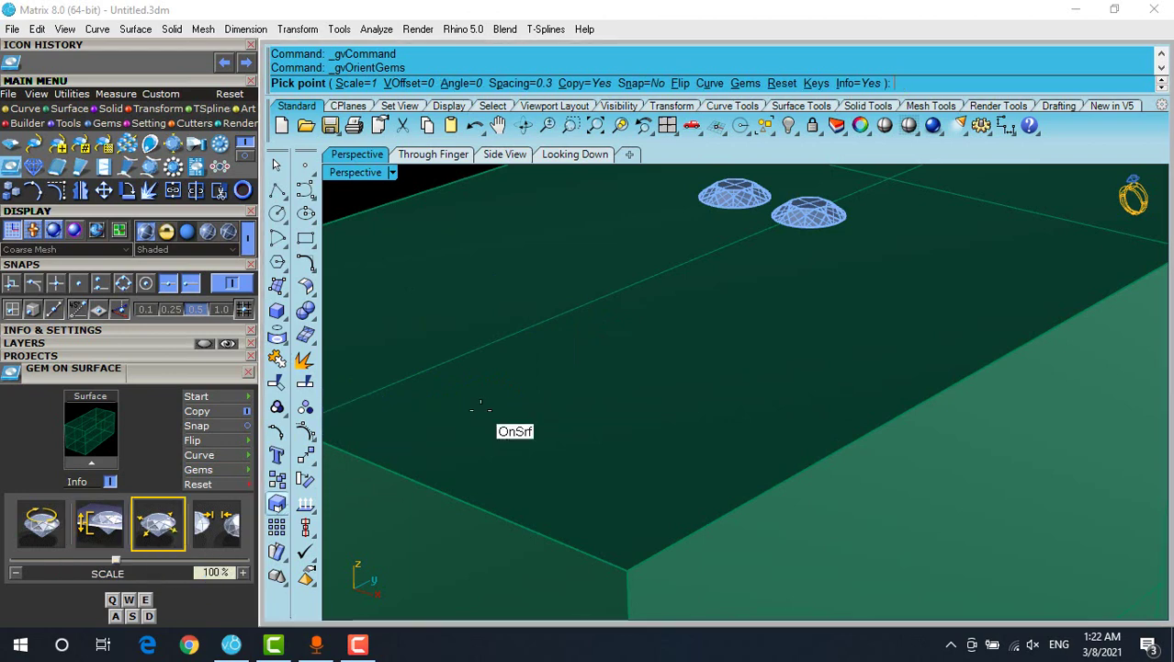
pyautogui.scroll(-5, 567, 322)
pyautogui.moveTo(567, 323); pyautogui.dragTo(550, 372, button='right')
pyautogui.scroll(4, 550, 372)
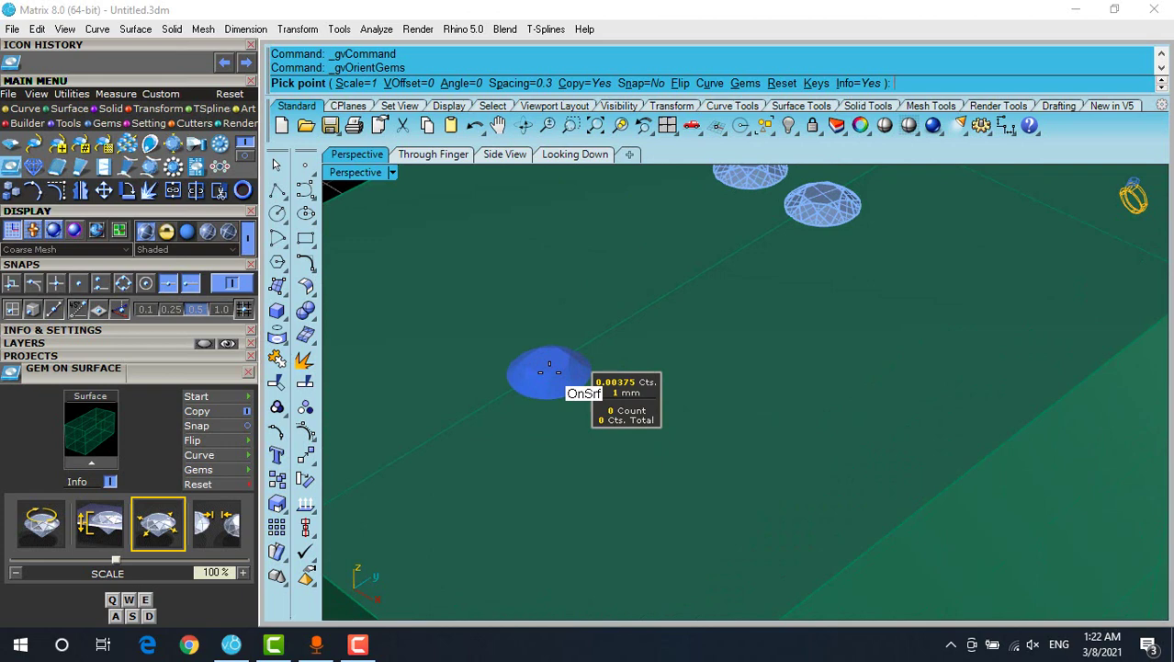
# - Try a slightly larger gem scale, reset the placement settings to their defaults, and return to the scale setting
pyautogui.moveTo(116, 560)
pyautogui.mouseDown()
pyautogui.moveTo(96, 561)
pyautogui.moveTo(129, 572)
pyautogui.mouseUp()
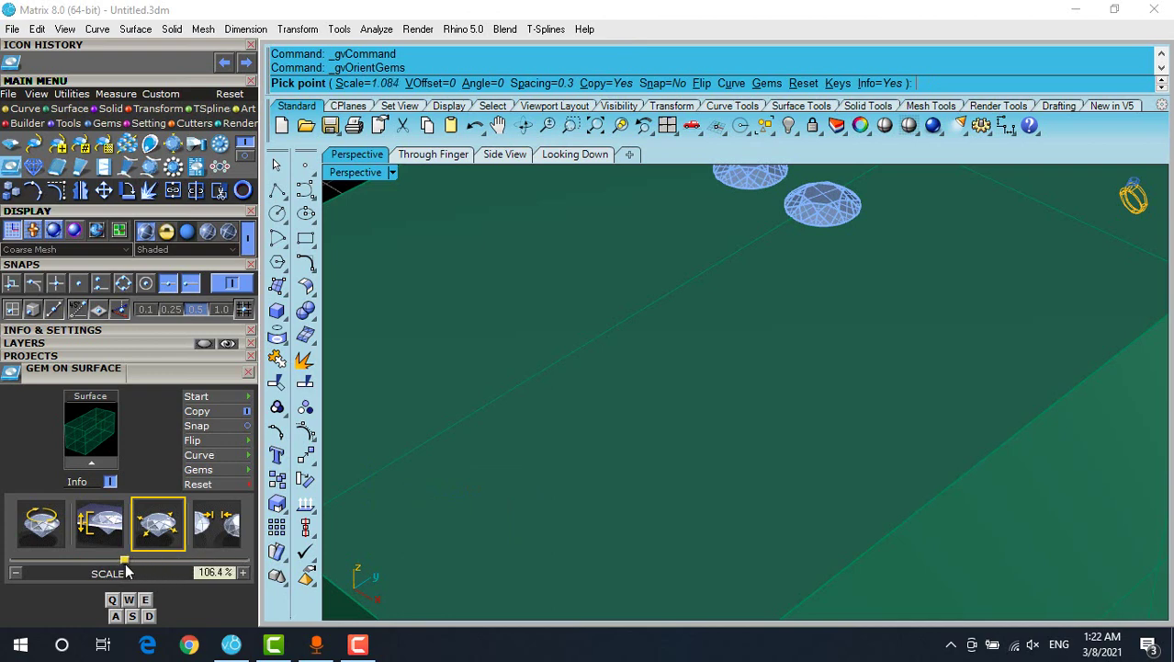
pyautogui.click(197, 487)
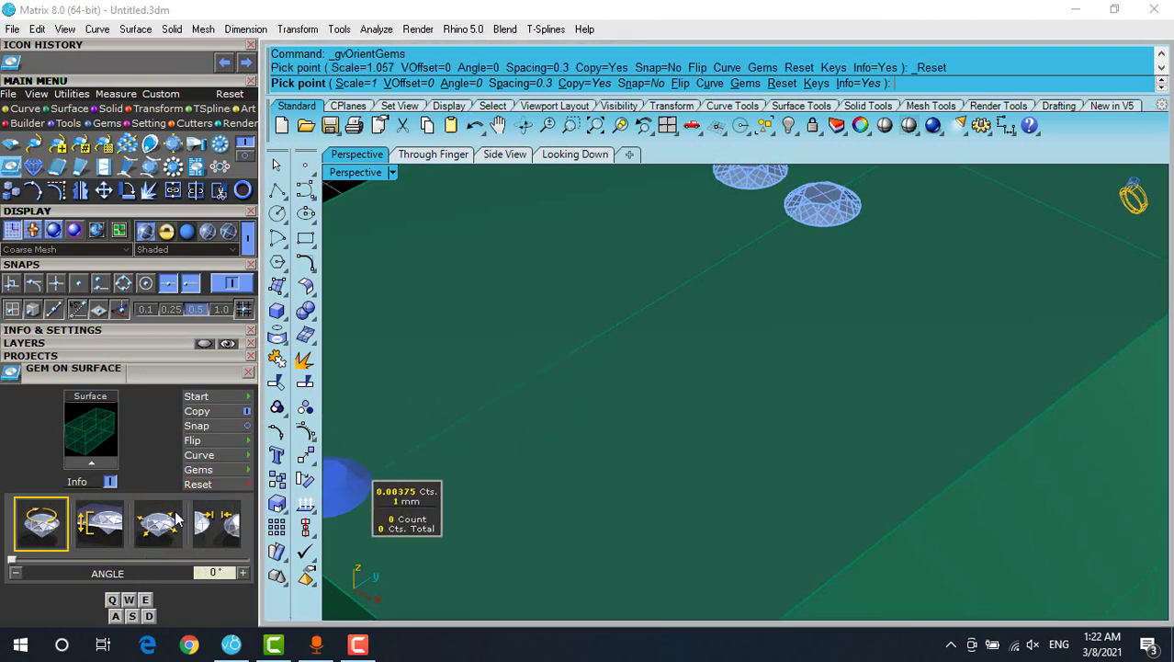
pyautogui.click(174, 522)
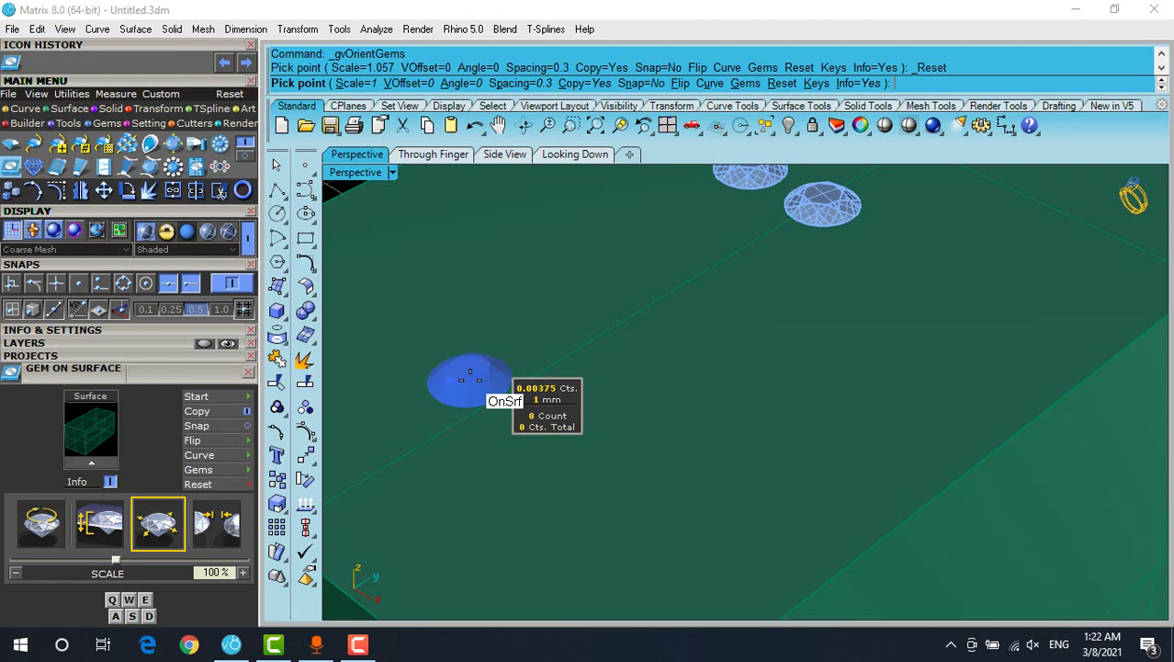
# - Increase the scale of the gem being placed to 170%
pyautogui.scroll(3, 471, 377)
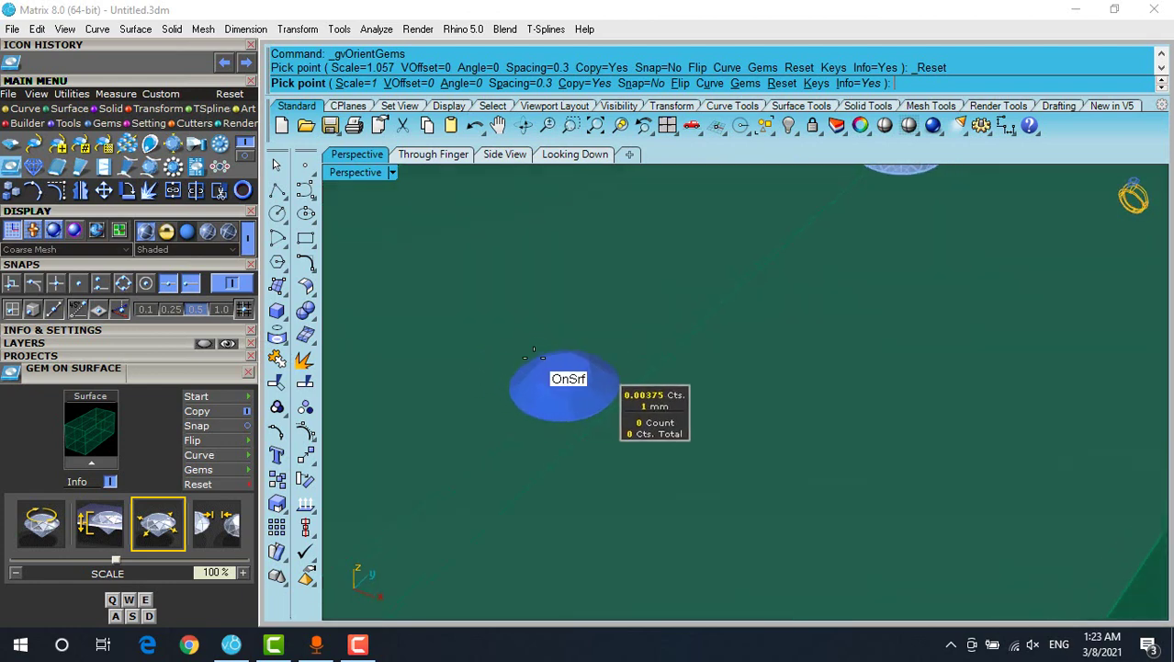
pyautogui.press('w')
pyautogui.press('w')
pyautogui.press('w')
pyautogui.press('w')
pyautogui.press('w')
pyautogui.press('w')
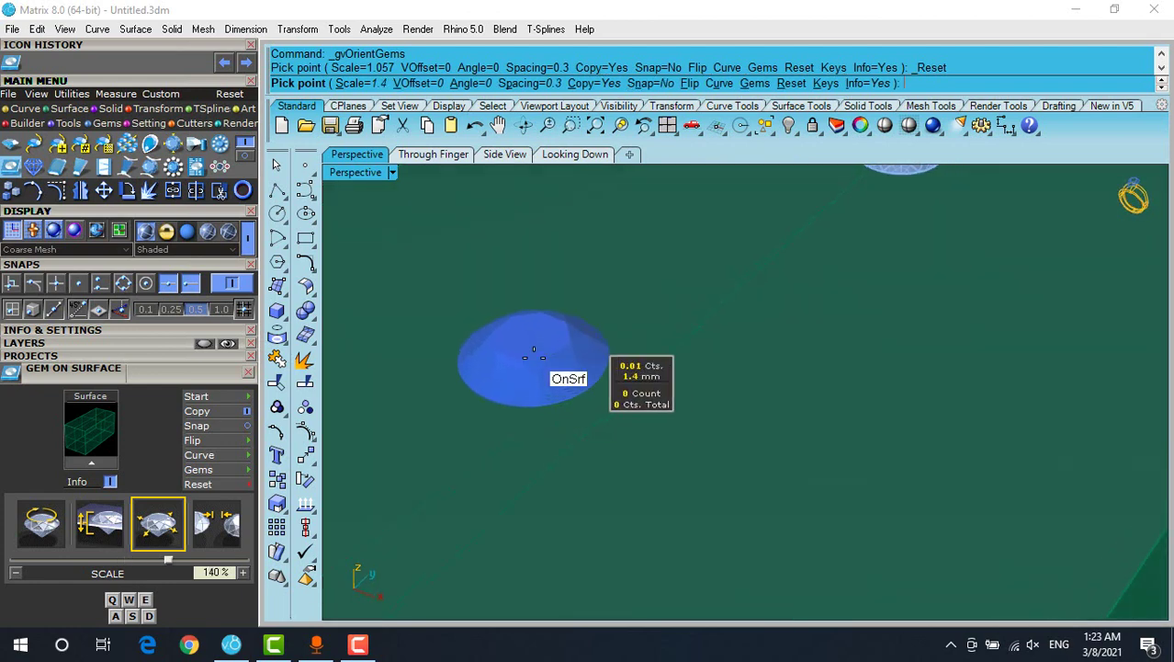
pyautogui.press('w')
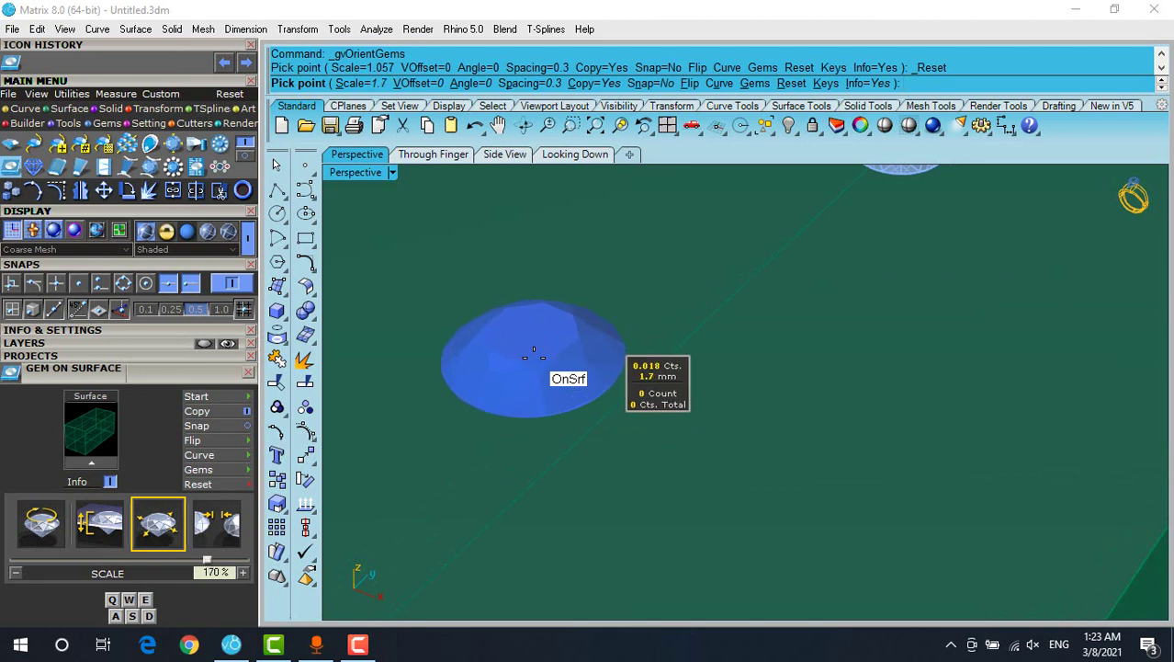
# - Reduce the scale of the gem being placed to 100%
pyautogui.press('s')
pyautogui.press('s')
pyautogui.press('s')
pyautogui.press('s')
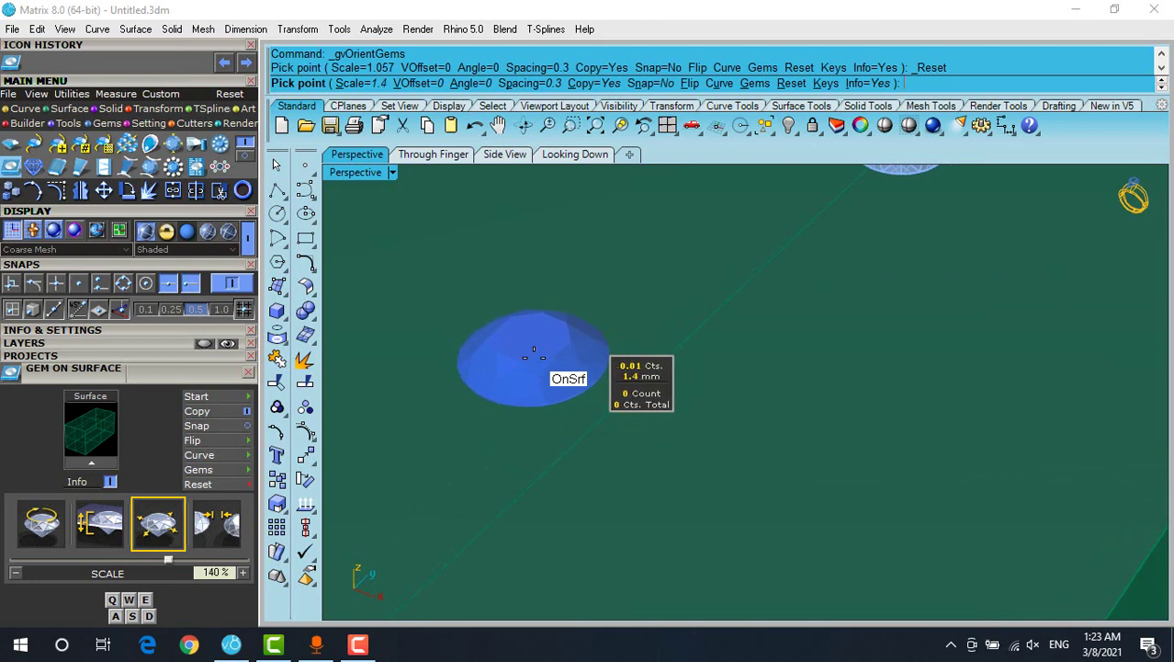
pyautogui.press('s')
pyautogui.press('s')
pyautogui.press('s')
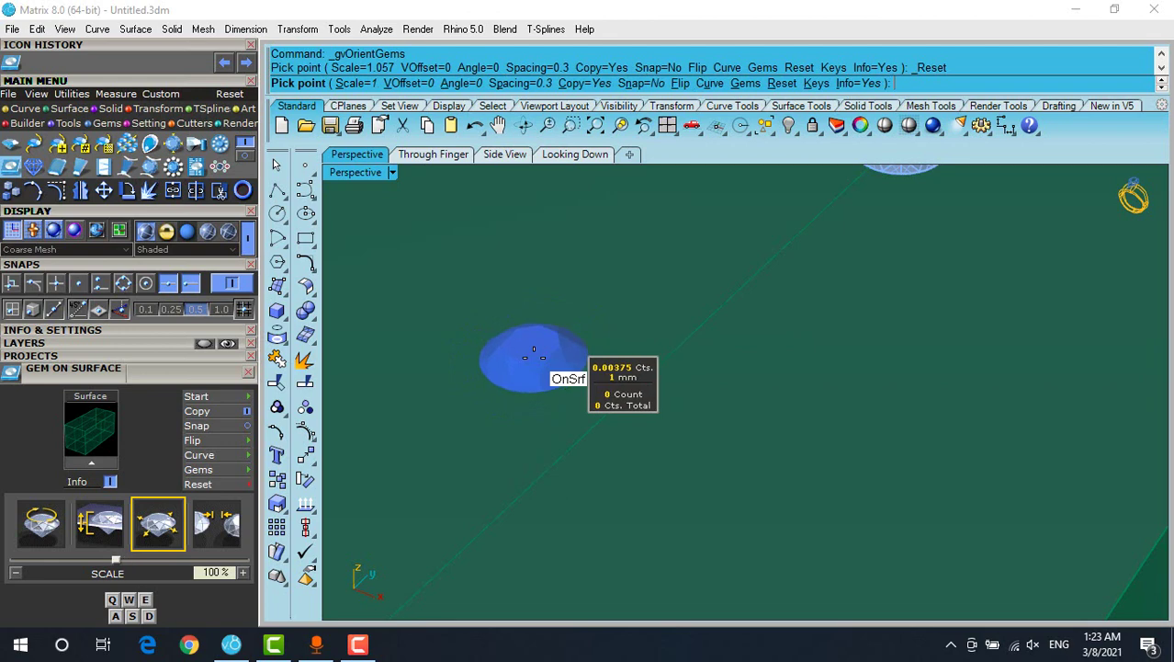
# - Set the gem scale to 140% and place a 1.4 mm gem on the box's top face
pyautogui.press('w')
pyautogui.press('w')
pyautogui.press('w')
pyautogui.scroll(-3, 528, 353)
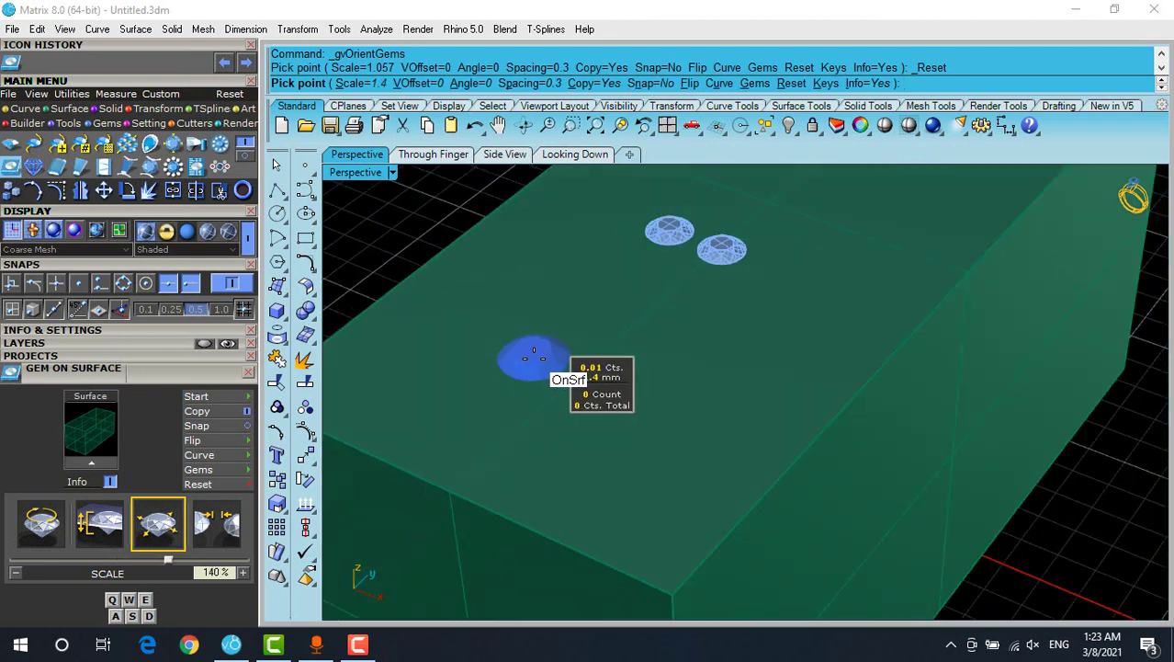
pyautogui.click(485, 379)
# - Place six more 1.4 mm gems close beside one another in a zigzag on the box's top face
pyautogui.scroll(2, 538, 368)
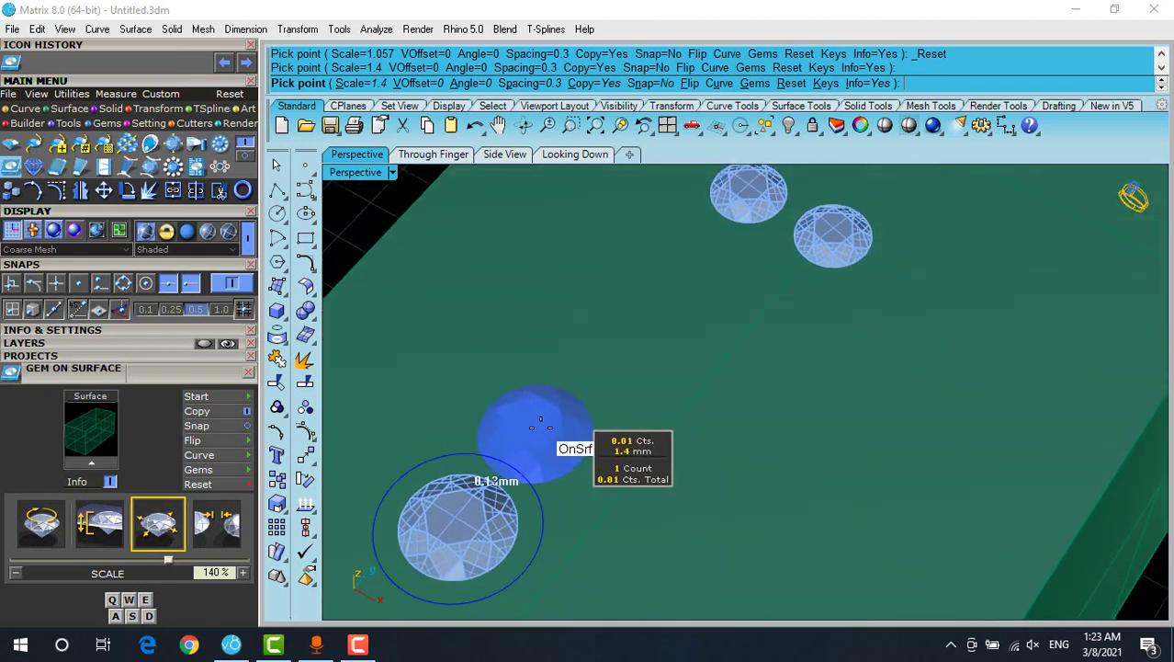
pyautogui.click(541, 426)
pyautogui.click(620, 348)
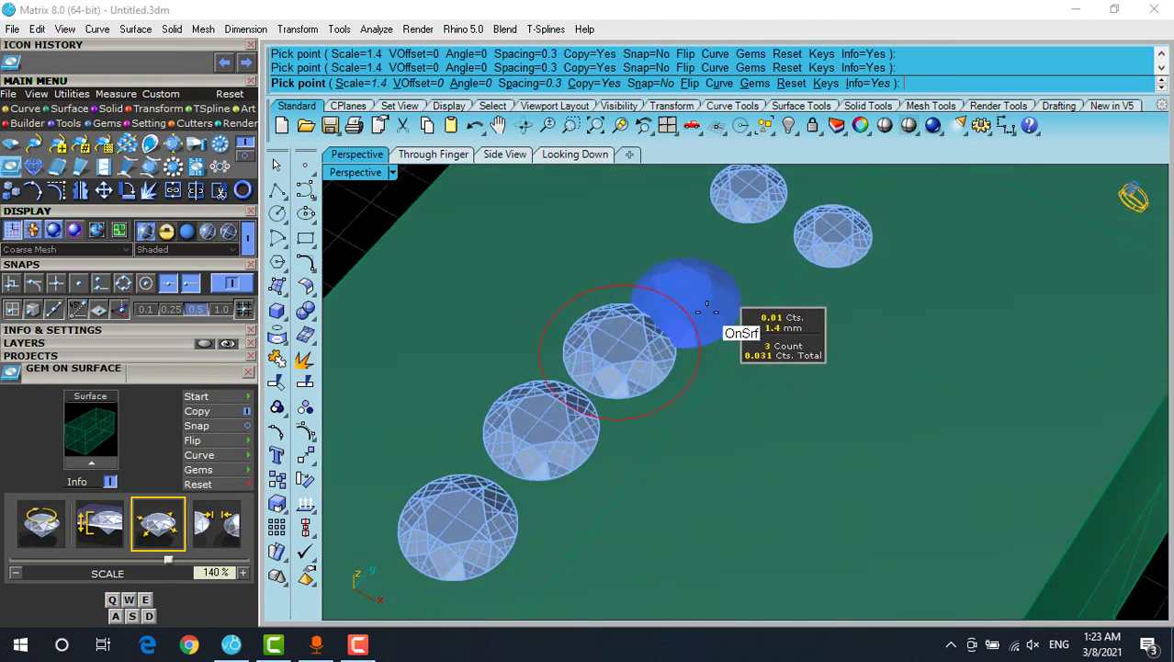
pyautogui.click(725, 404)
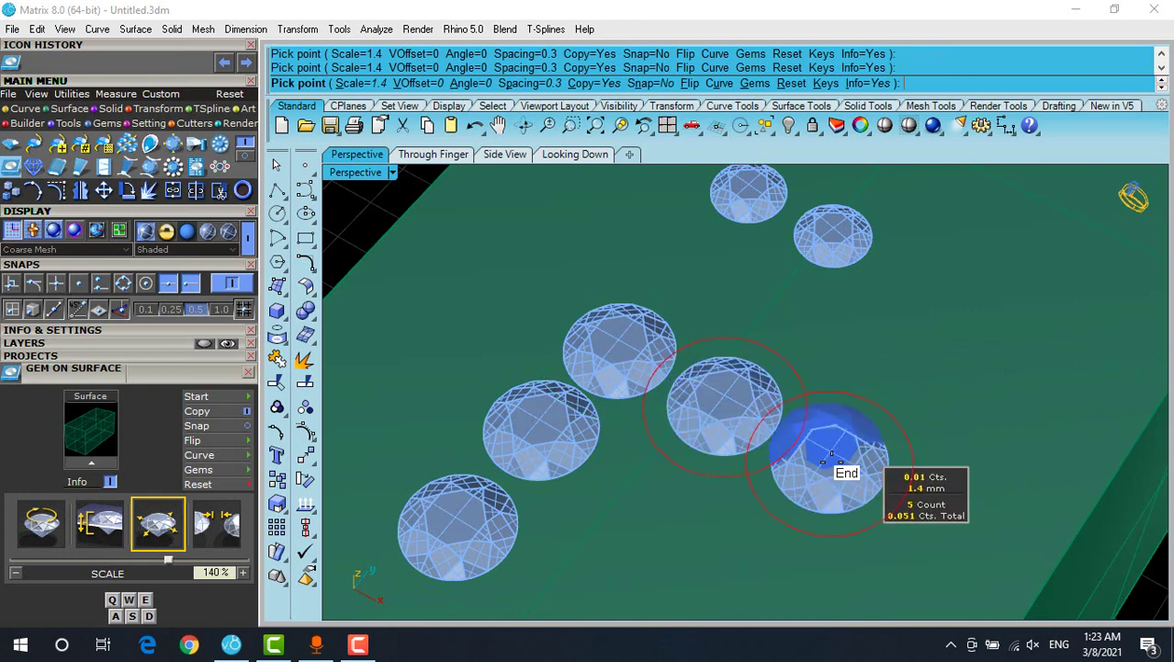
pyautogui.click(831, 462)
pyautogui.click(901, 373)
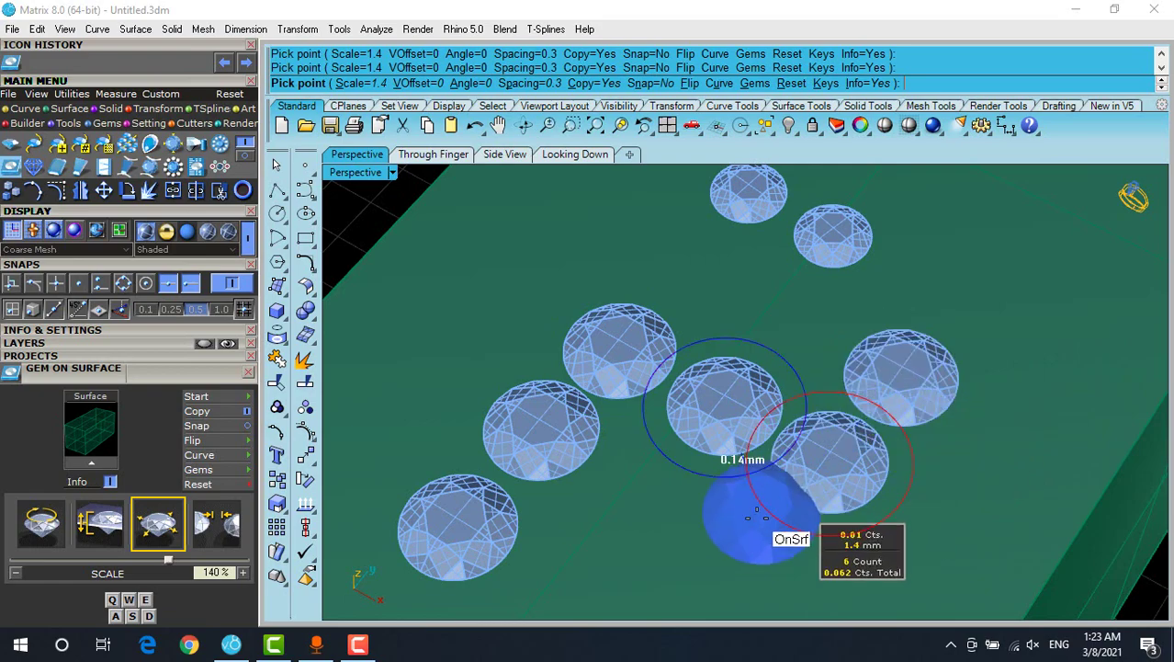
pyautogui.click(752, 544)
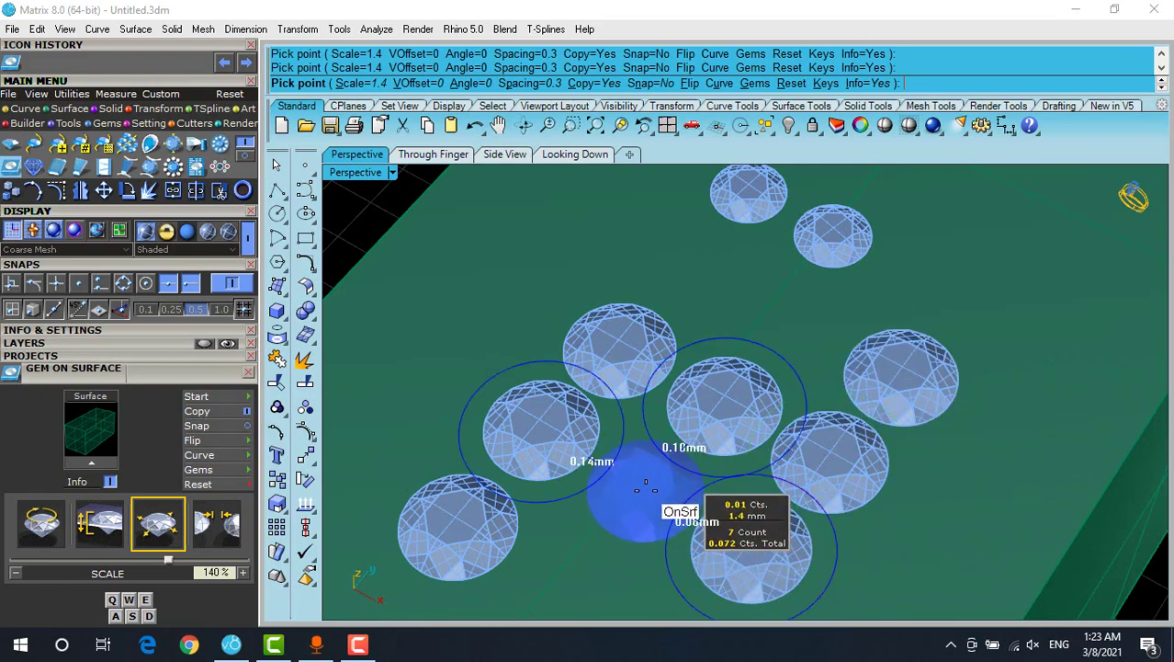
# - Bring up the gem spacing setting and examine the clearance distances between the gem being placed and its neighbours
pyautogui.scroll(-5, 623, 383)
pyautogui.moveTo(623, 382); pyautogui.dragTo(660, 435, button='right')
pyautogui.scroll(5, 770, 520)
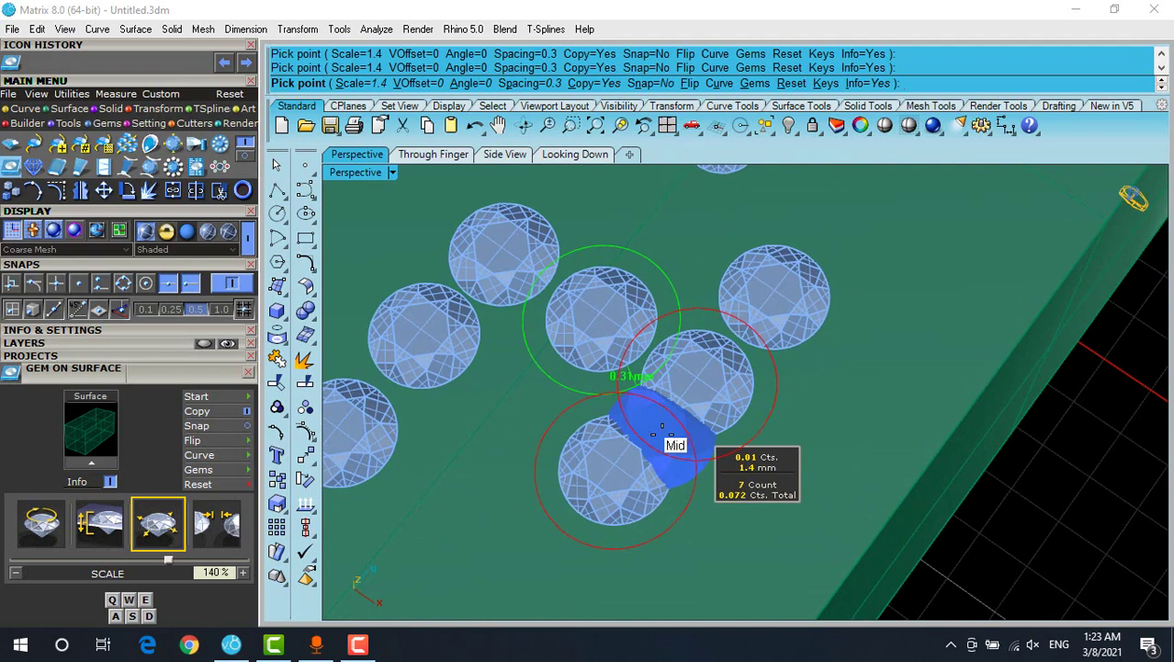
pyautogui.scroll(-5, 662, 434)
pyautogui.moveTo(709, 480); pyautogui.dragTo(644, 417, button='right')
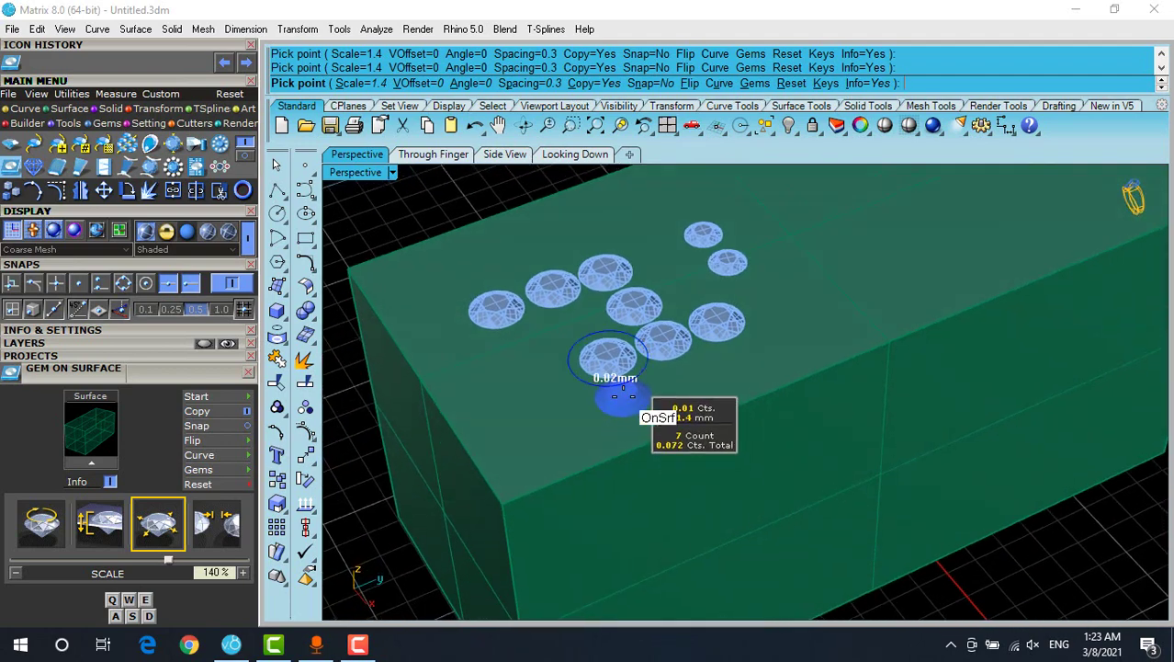
pyautogui.click(218, 524)
pyautogui.scroll(5, 564, 323)
pyautogui.scroll(2, 525, 423)
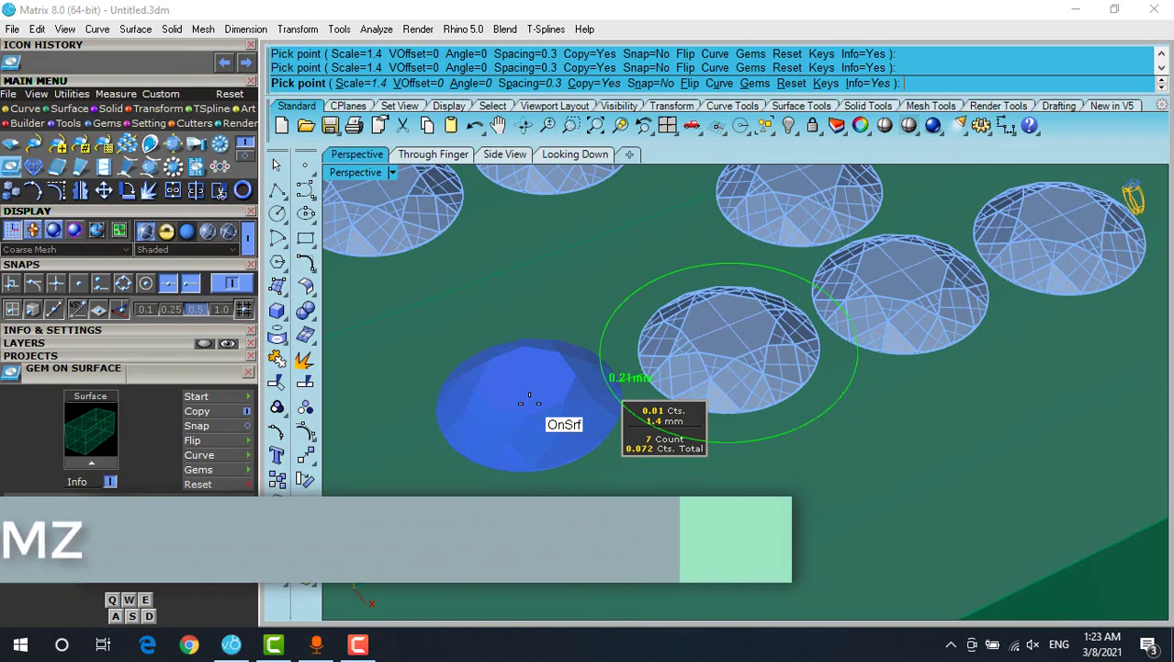
pyautogui.scroll(-5, 606, 395)
pyautogui.moveTo(629, 380); pyautogui.dragTo(584, 309, button='right')
pyautogui.scroll(3, 591, 421)
pyautogui.scroll(-4, 588, 419)
# - End the gem placement and delete all gems from the box
pyautogui.rightClick(579, 441)
pyautogui.scroll(-6, 581, 442)
pyautogui.moveTo(485, 216); pyautogui.dragTo(808, 450)
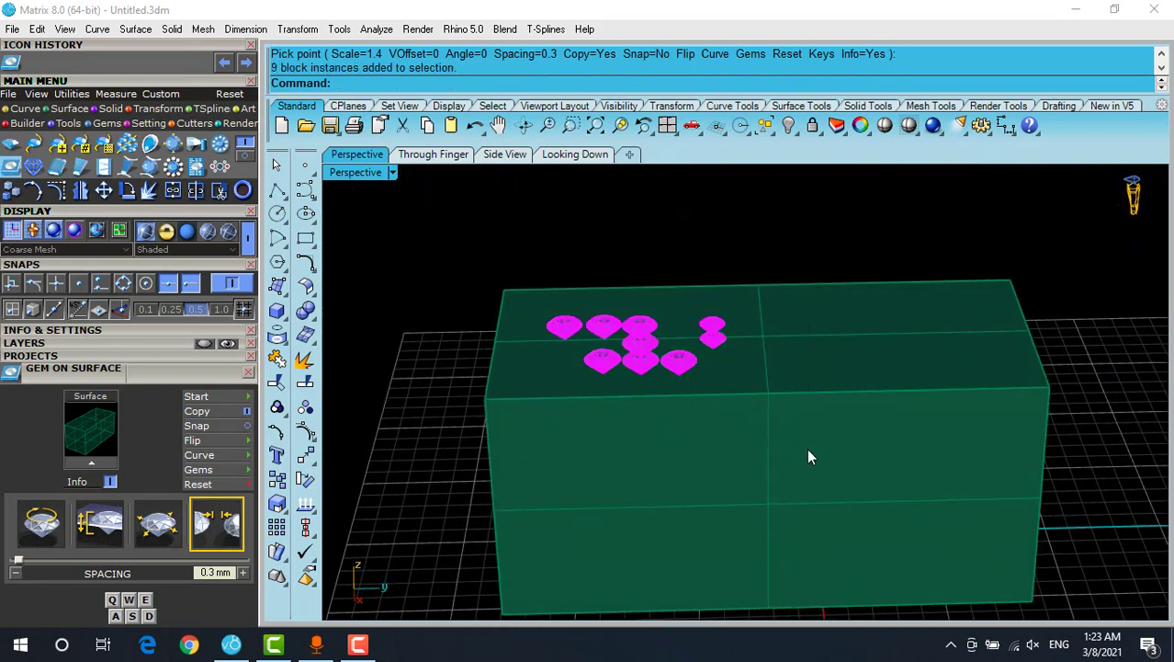
pyautogui.press('Delete')
pyautogui.moveTo(809, 457); pyautogui.dragTo(841, 252, button='right')
pyautogui.scroll(-3, 684, 326)
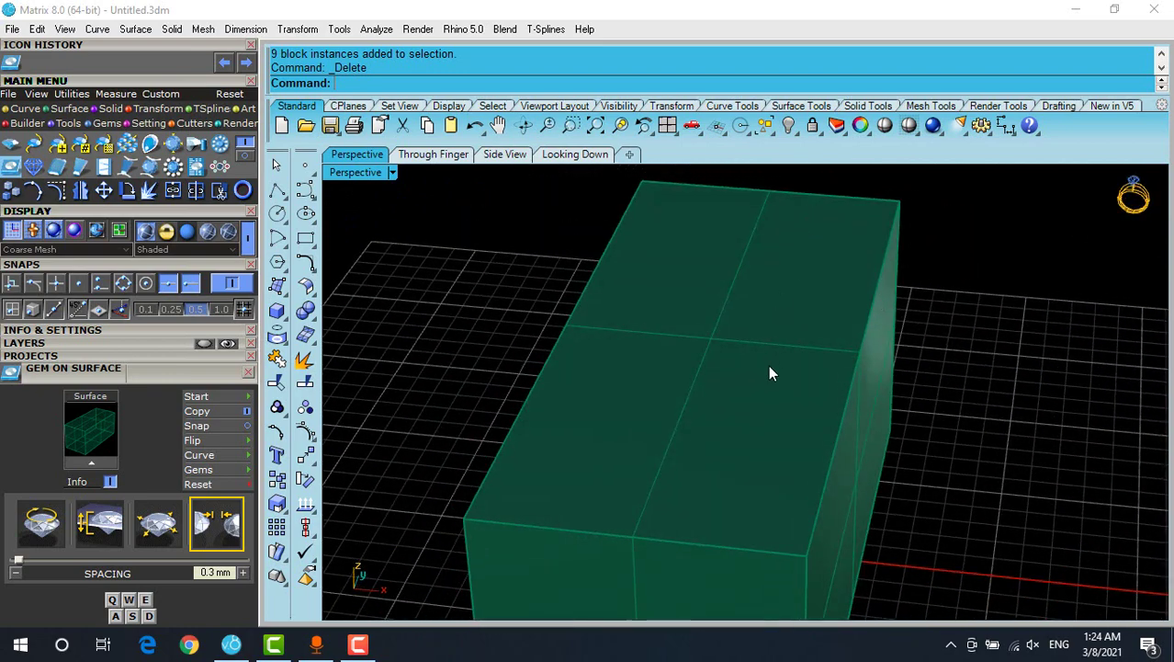
pyautogui.moveTo(769, 369); pyautogui.dragTo(649, 338, button='right')
pyautogui.moveTo(813, 291); pyautogui.dragTo(617, 469, button='right')
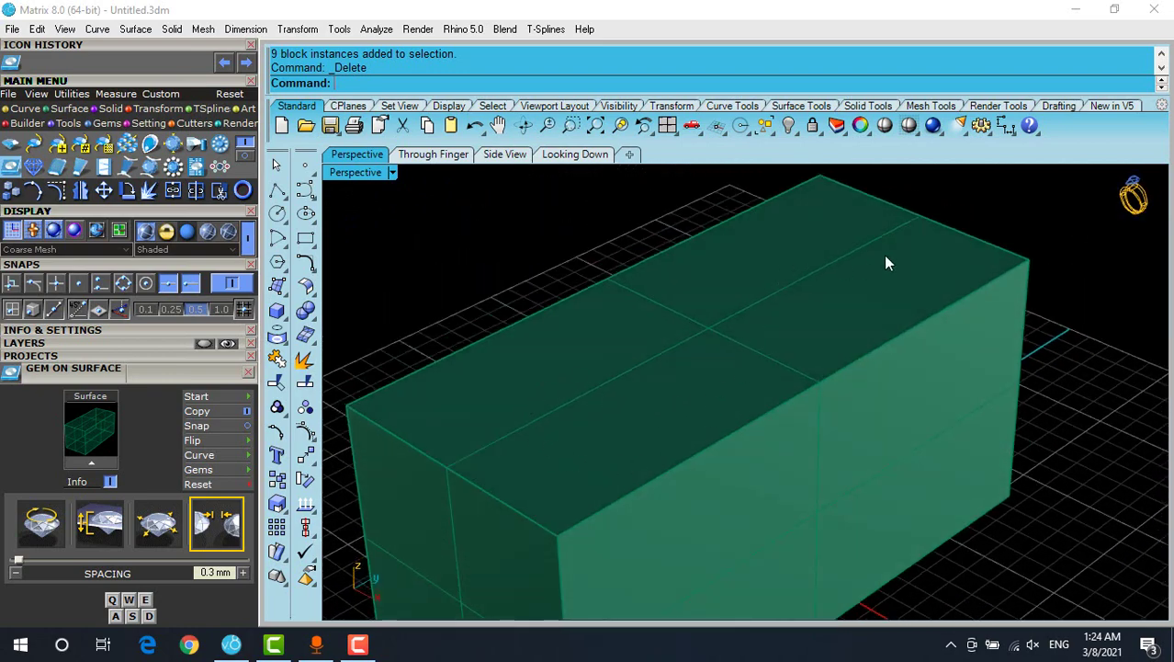
pyautogui.scroll(-5, 747, 354)
pyautogui.scroll(3, 746, 354)
pyautogui.moveTo(746, 354); pyautogui.dragTo(772, 333, button='right')
pyautogui.moveTo(787, 248); pyautogui.dragTo(665, 323, button='right')
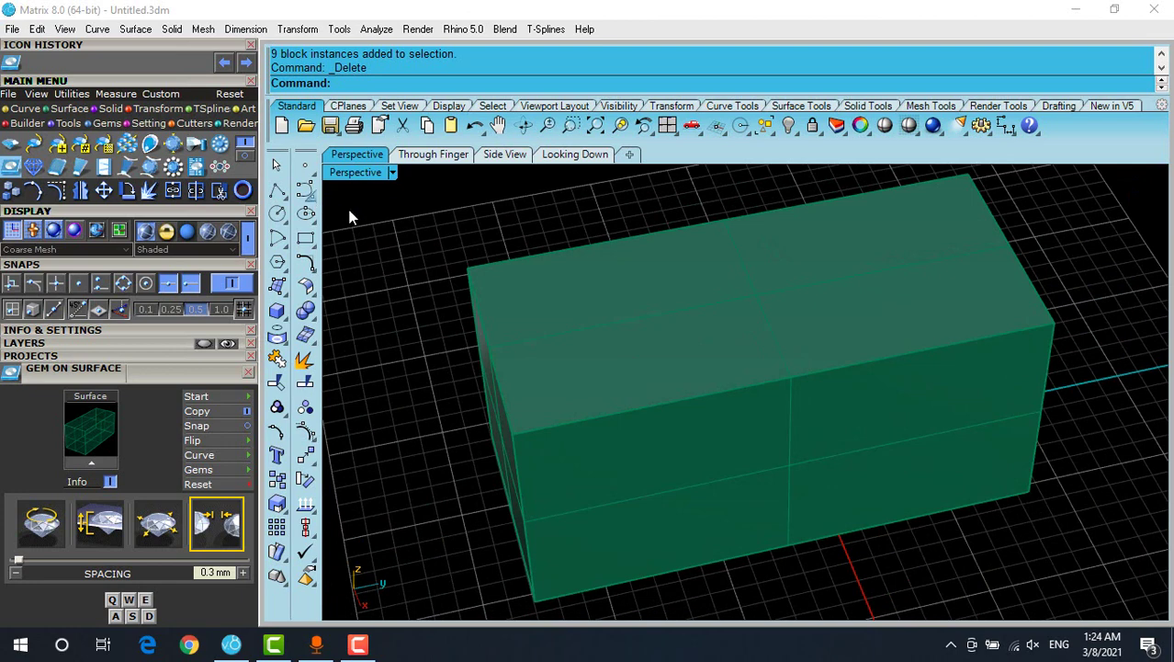
# - Draw a wavy Interpolate on Surface curve along the box's top face, ending at the far corner
pyautogui.click(305, 190)
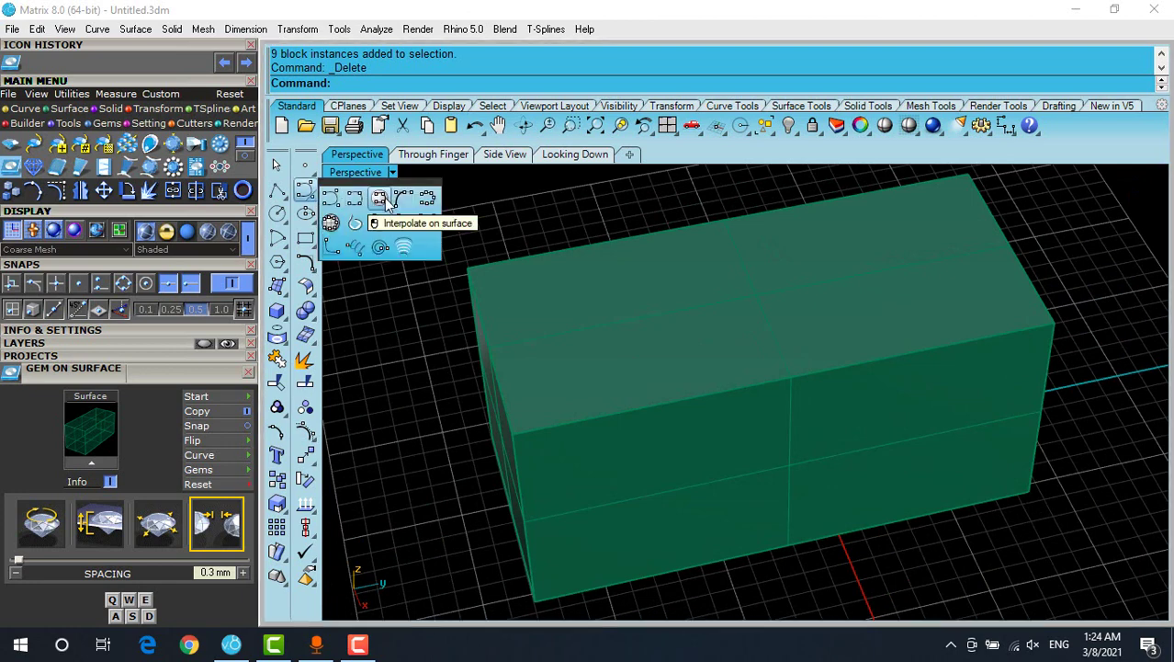
pyautogui.click(381, 200)
pyautogui.scroll(5, 613, 331)
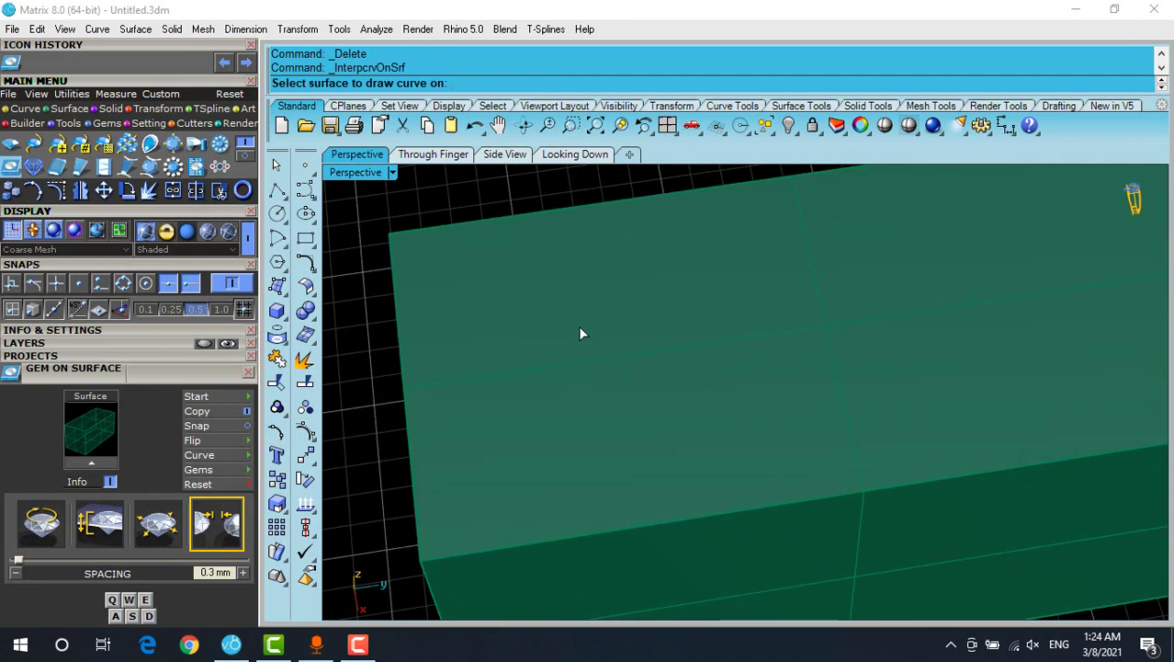
pyautogui.scroll(-4, 581, 333)
pyautogui.scroll(2, 582, 354)
pyautogui.click(613, 354)
pyautogui.moveTo(655, 332); pyautogui.dragTo(513, 427, button='right')
pyautogui.click(504, 434)
pyautogui.click(560, 302)
pyautogui.click(753, 379)
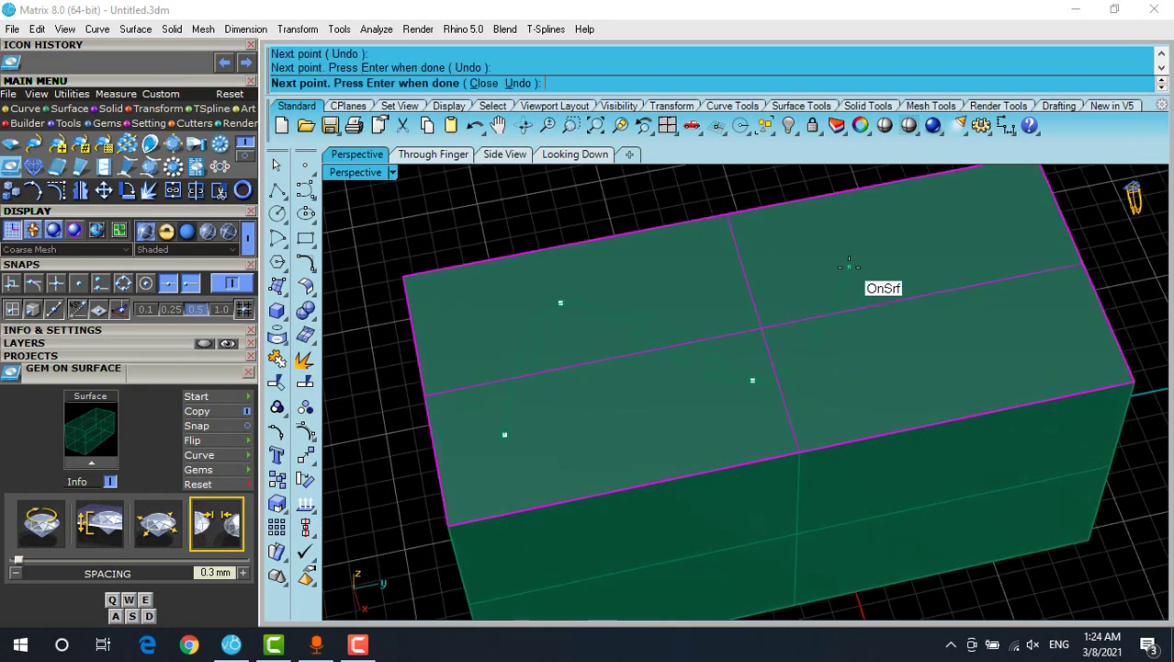
pyautogui.click(1002, 321)
pyautogui.rightClick(836, 359)
pyautogui.scroll(-4, 815, 288)
pyautogui.moveTo(836, 359); pyautogui.dragTo(863, 345, button='right')
pyautogui.scroll(5, 815, 288)
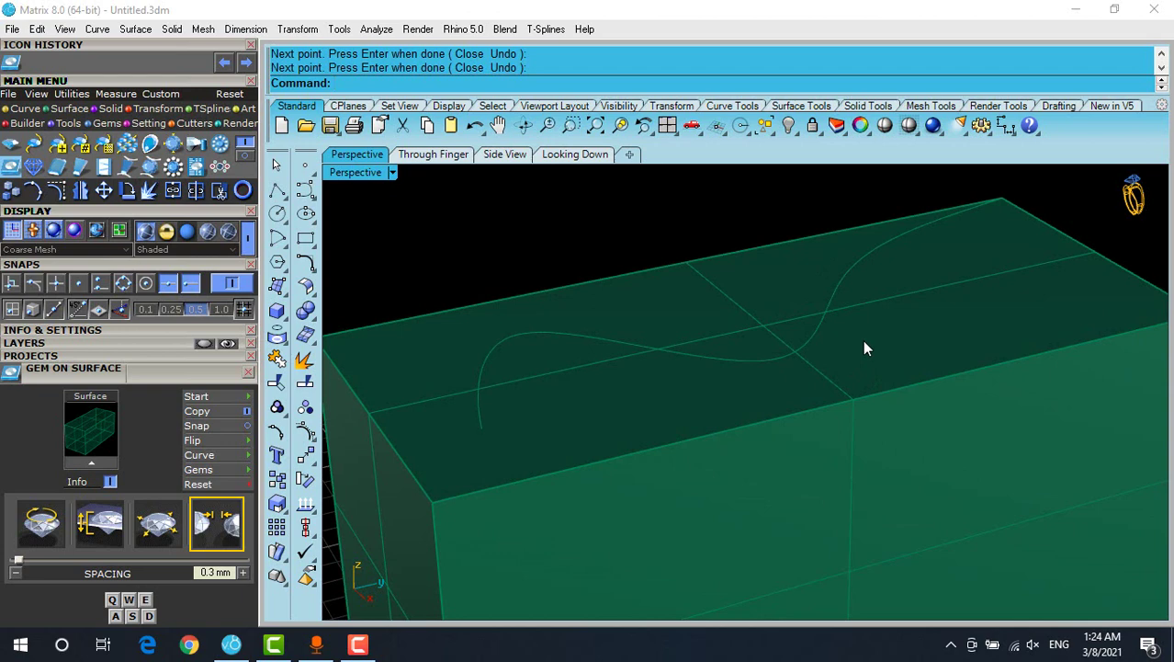
pyautogui.moveTo(864, 346); pyautogui.dragTo(821, 357, button='right')
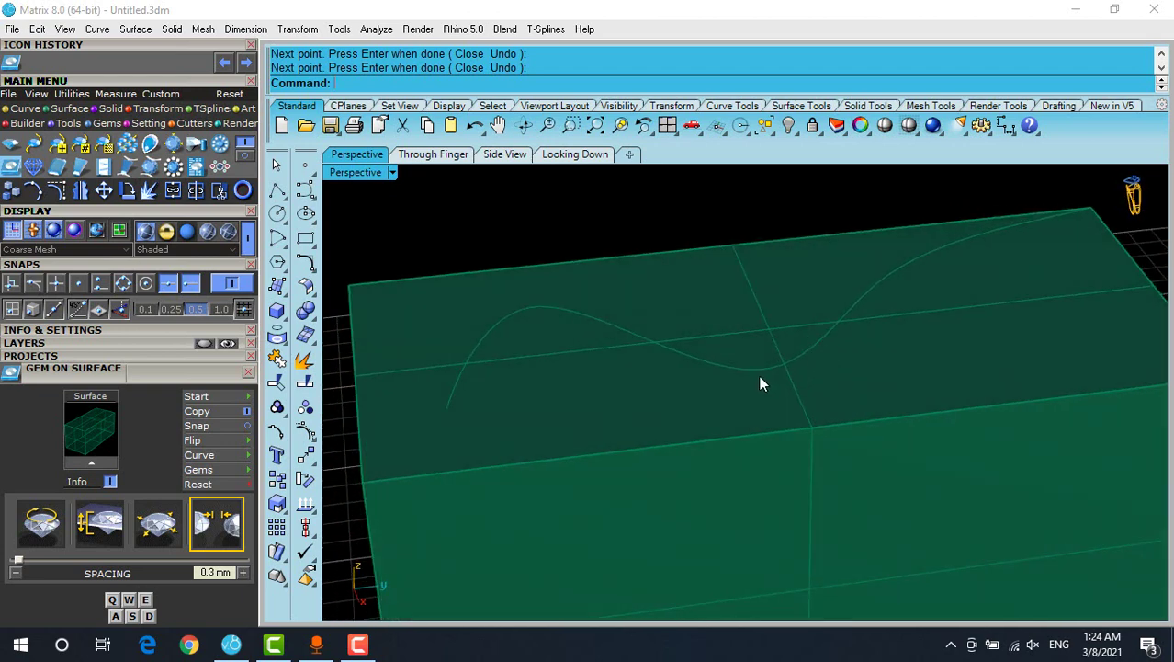
# - Select the box and restart Gem on Surface with it as the target surface
pyautogui.click(698, 333)
pyautogui.click(614, 235)
pyautogui.scroll(-2, 496, 246)
pyautogui.moveTo(496, 246); pyautogui.dragTo(520, 307, button='right')
pyautogui.scroll(2, 520, 307)
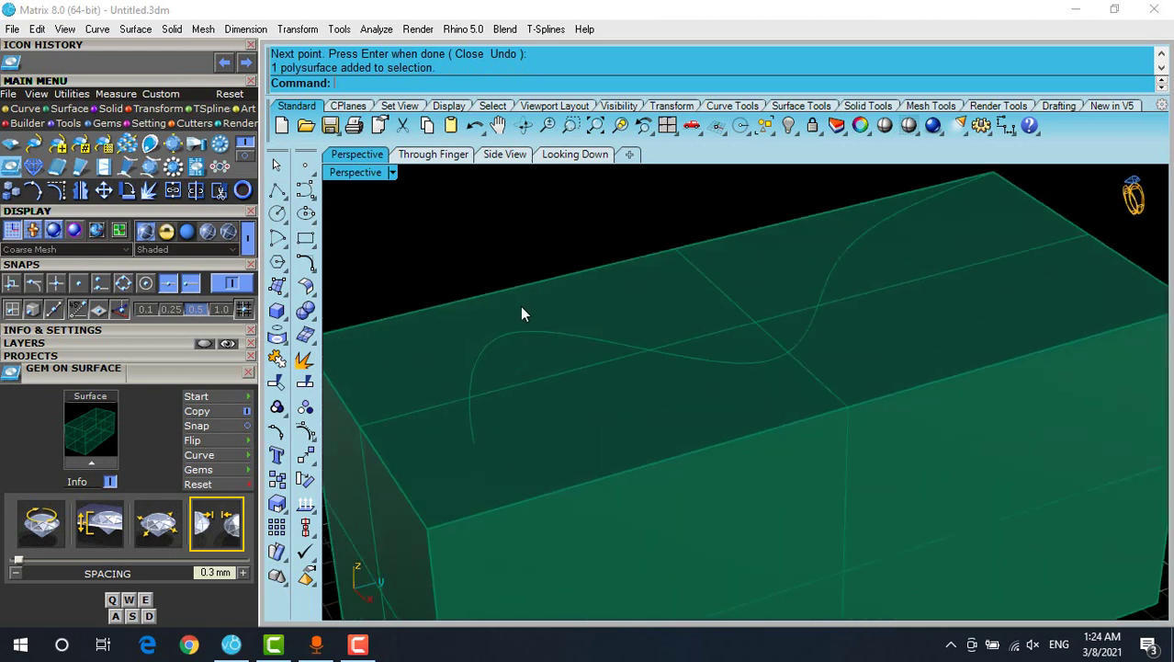
pyautogui.click(621, 302)
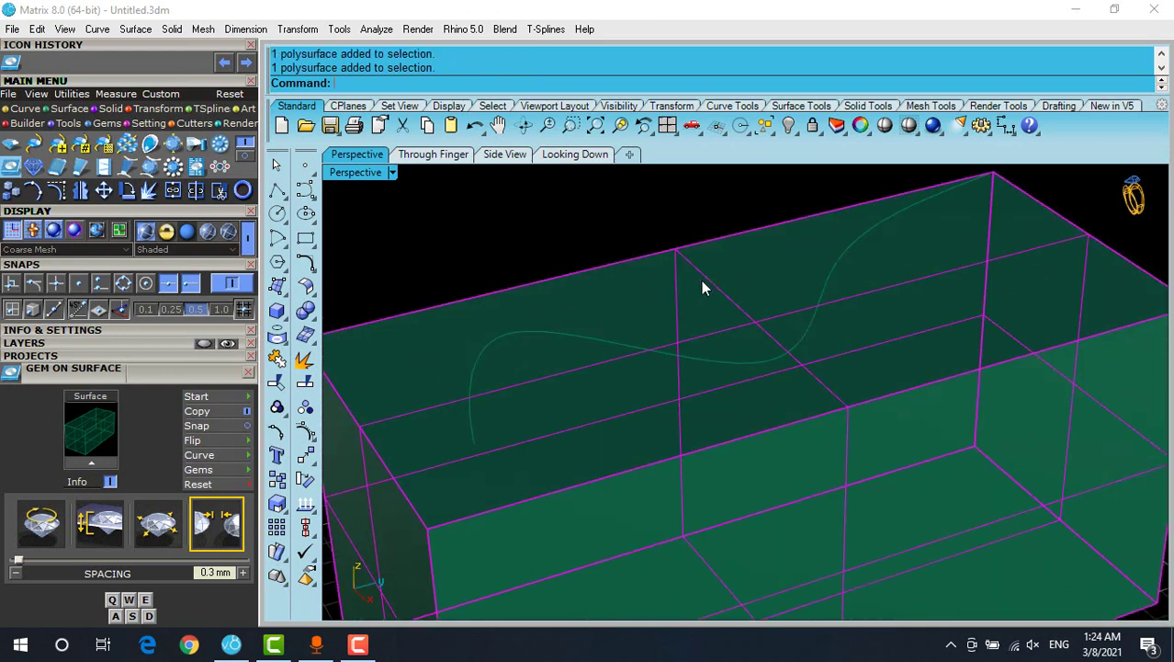
pyautogui.click(40, 524)
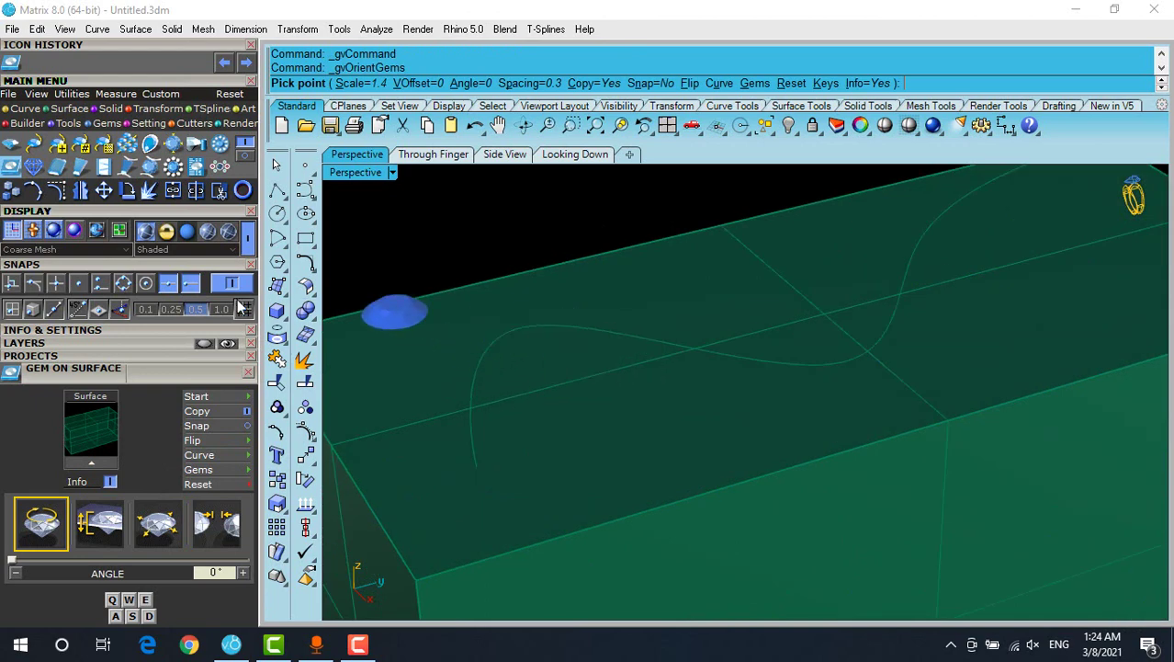
# - Turn on the Near object snap so gems can be placed on the curve, and end the current gem placement
pyautogui.click(101, 290)
pyautogui.scroll(-6, 526, 319)
pyautogui.moveTo(522, 321); pyautogui.dragTo(501, 393, button='right')
pyautogui.scroll(6, 486, 390)
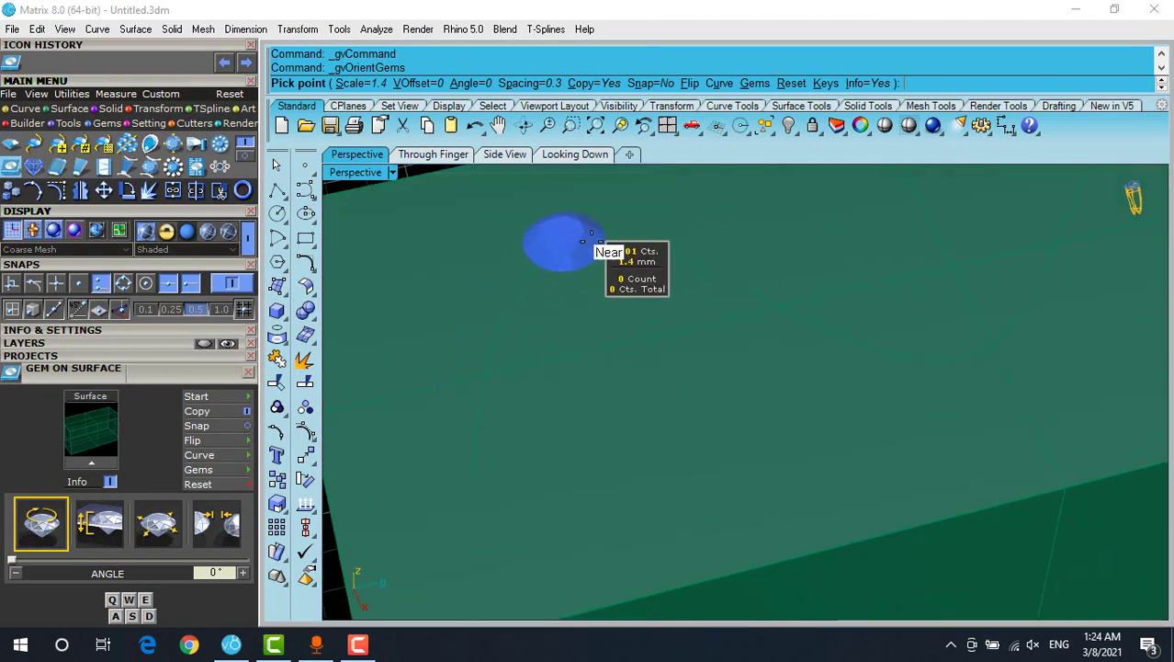
pyautogui.scroll(-2, 693, 271)
pyautogui.moveTo(698, 265); pyautogui.dragTo(695, 245, button='right')
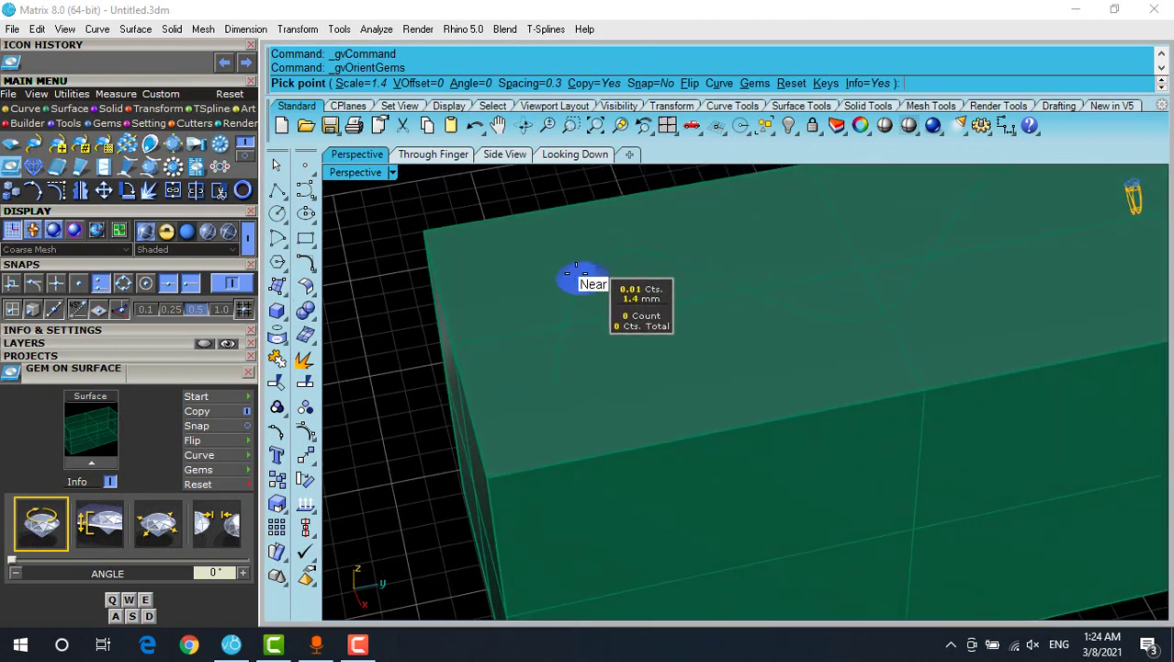
pyautogui.press('Escape')
# - Move the wavy curve on the box's top face to the red User 01 layer
pyautogui.click(41, 342)
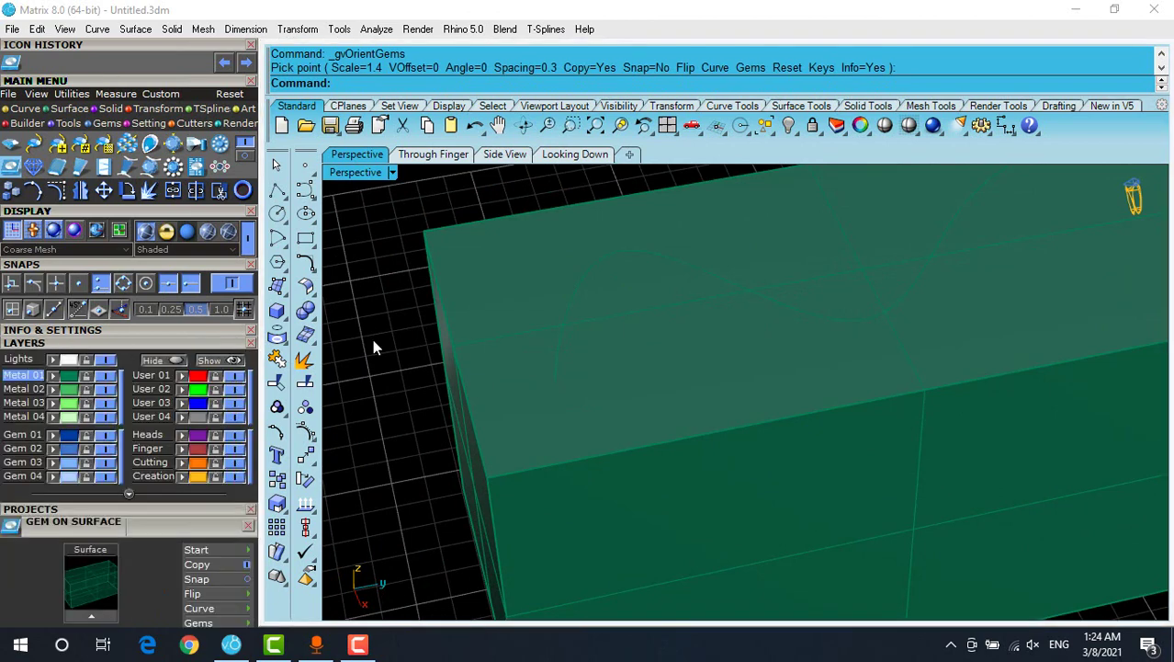
pyautogui.click(638, 233)
pyautogui.click(653, 255)
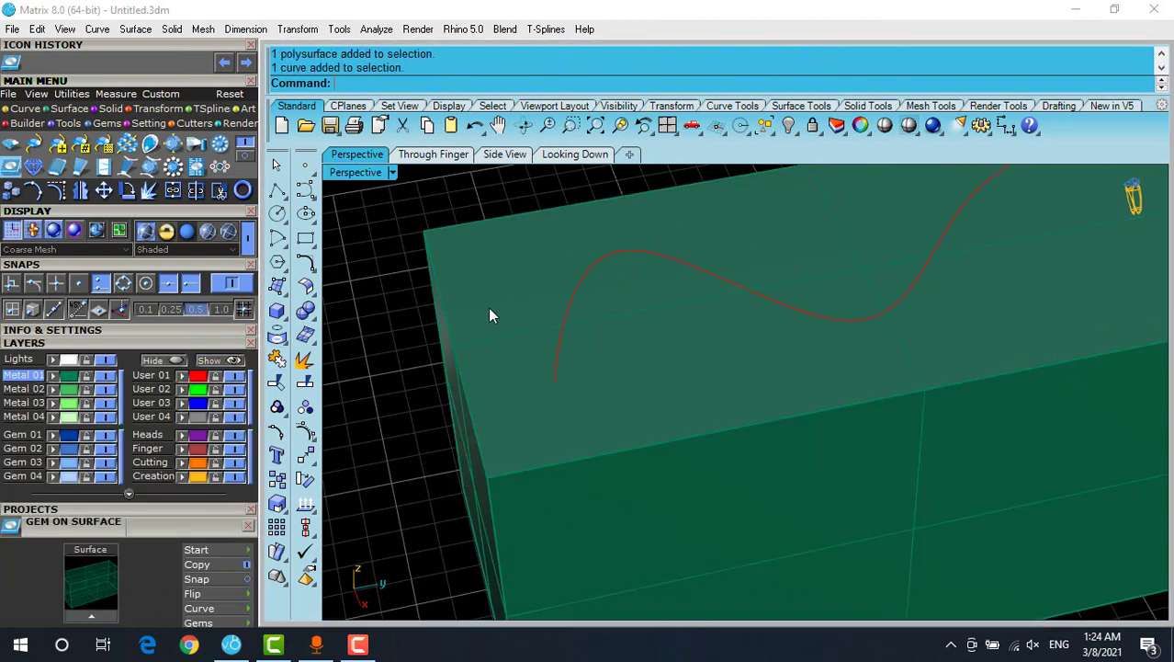
pyautogui.moveTo(489, 315); pyautogui.dragTo(606, 314, button='right')
pyautogui.click(146, 342)
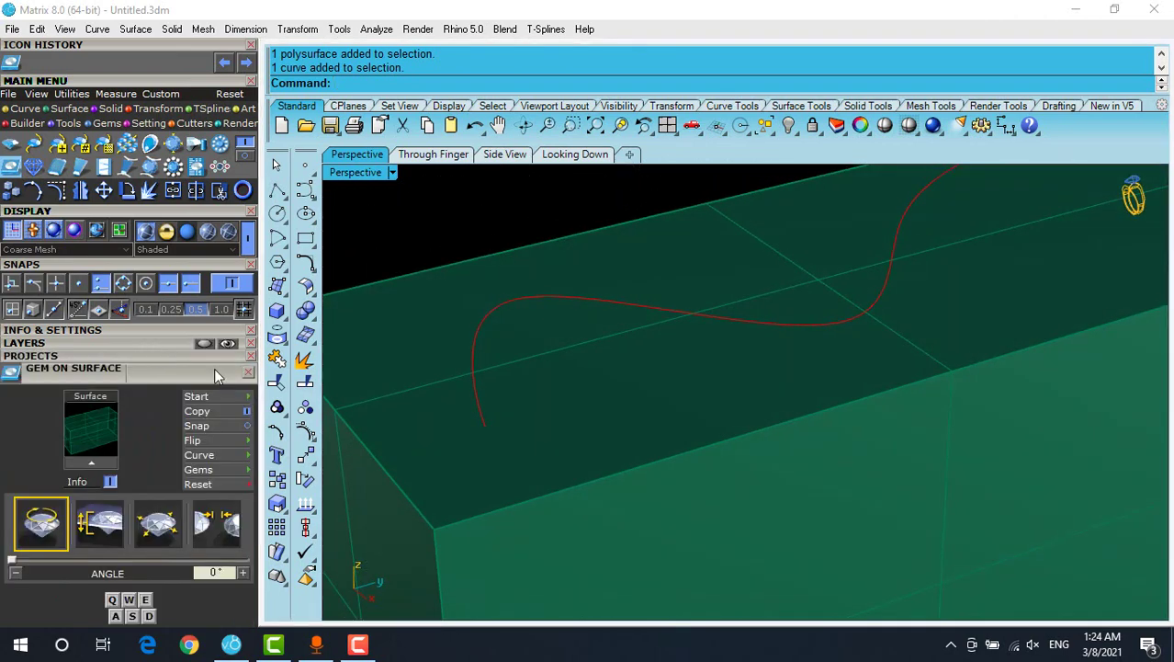
# - Restart Gem on Surface with the box as target and place the first gem at scale 1.4 at the curve's start
pyautogui.click(437, 334)
pyautogui.moveTo(619, 292); pyautogui.dragTo(630, 301, button='right')
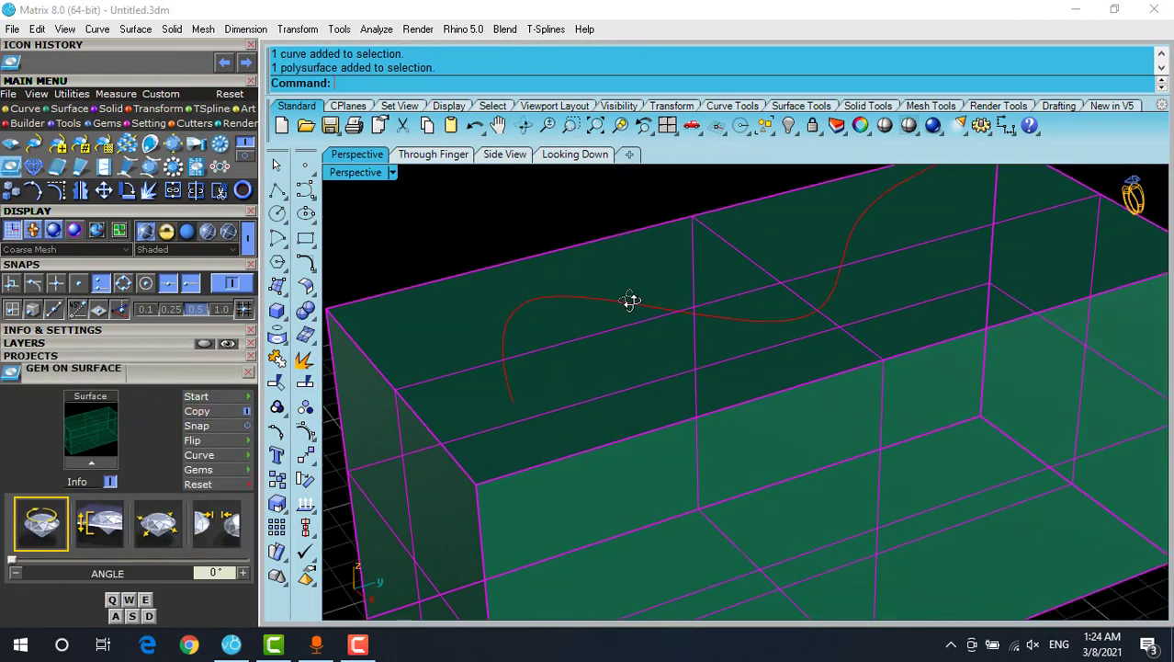
pyautogui.click(99, 430)
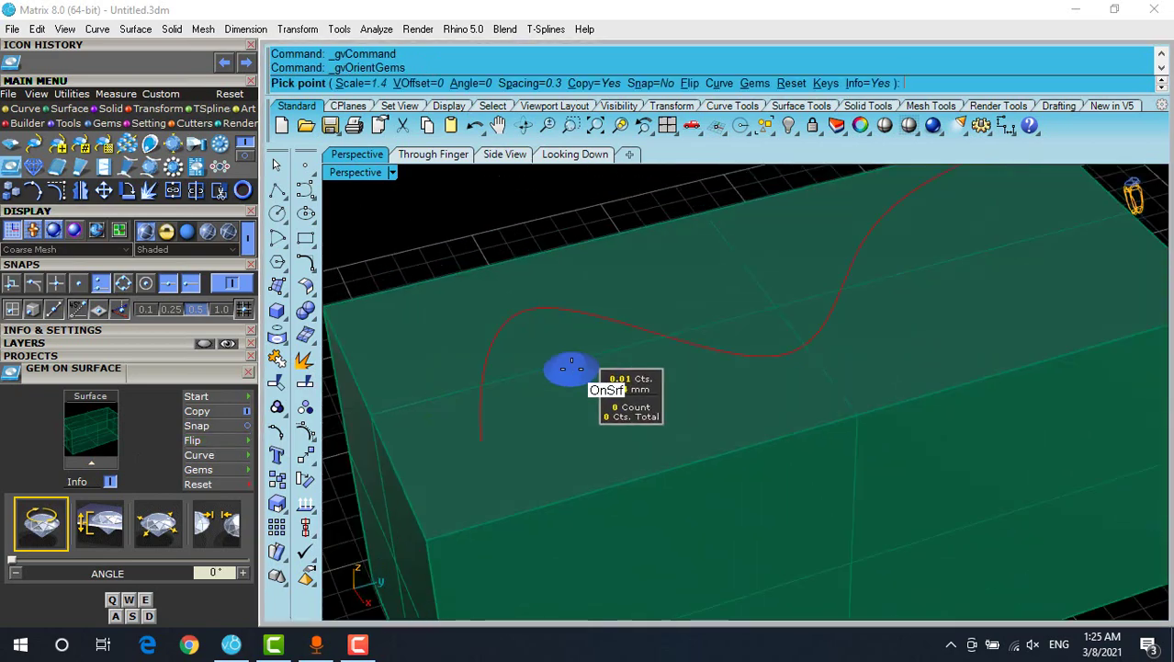
pyautogui.scroll(2, 551, 366)
pyautogui.click(432, 368)
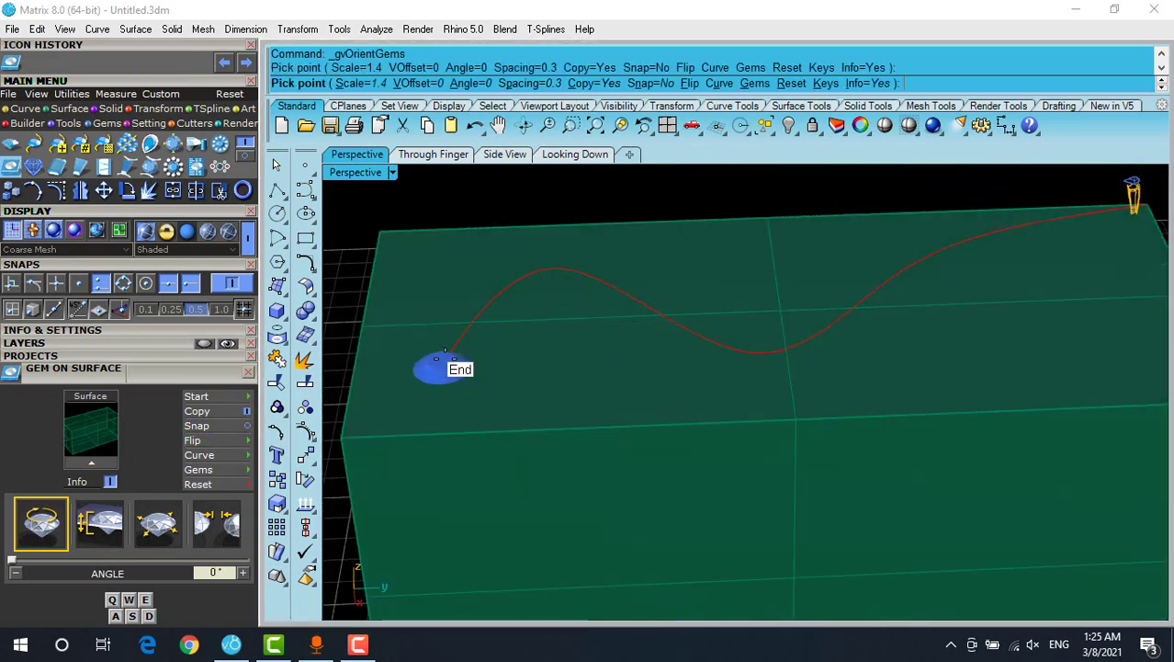
# - Reduce the gem scale to 1.2 and place the second gem on the curve beside the first
pyautogui.scroll(2, 468, 368)
pyautogui.scroll(2, 469, 369)
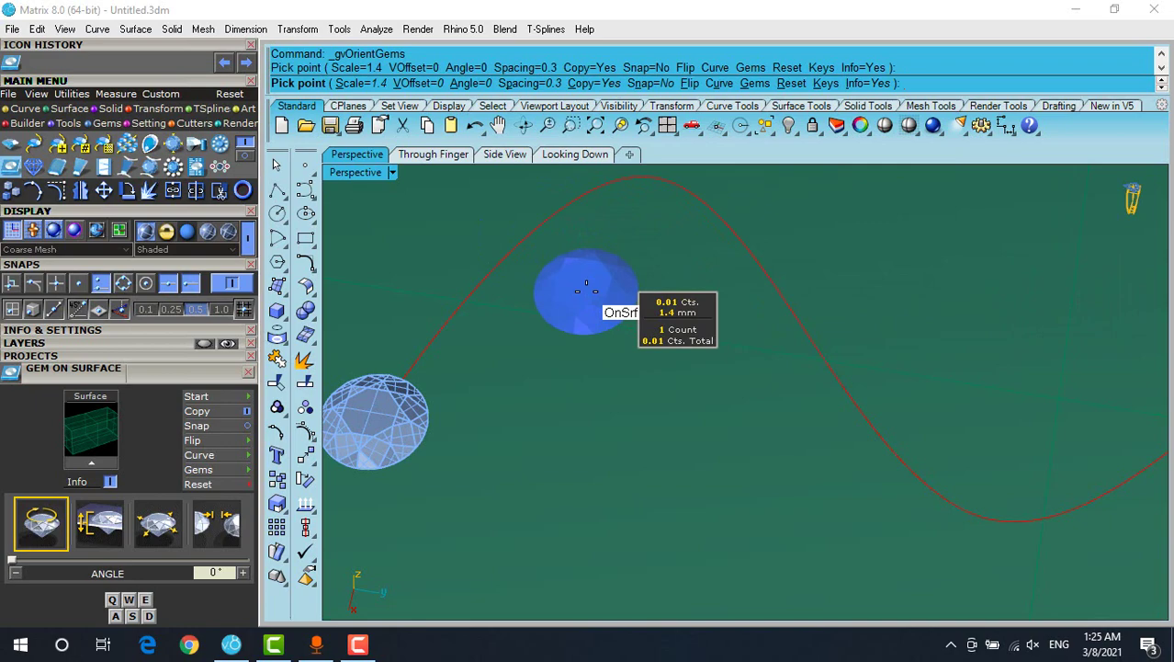
pyautogui.scroll(-6, 585, 294)
pyautogui.moveTo(582, 309)
pyautogui.mouseDown(button='right')
pyautogui.moveTo(611, 372)
pyautogui.moveTo(605, 320)
pyautogui.moveTo(585, 307)
pyautogui.mouseUp(button='right')
pyautogui.scroll(6, 604, 320)
pyautogui.scroll(-3, 578, 308)
pyautogui.scroll(3, 606, 303)
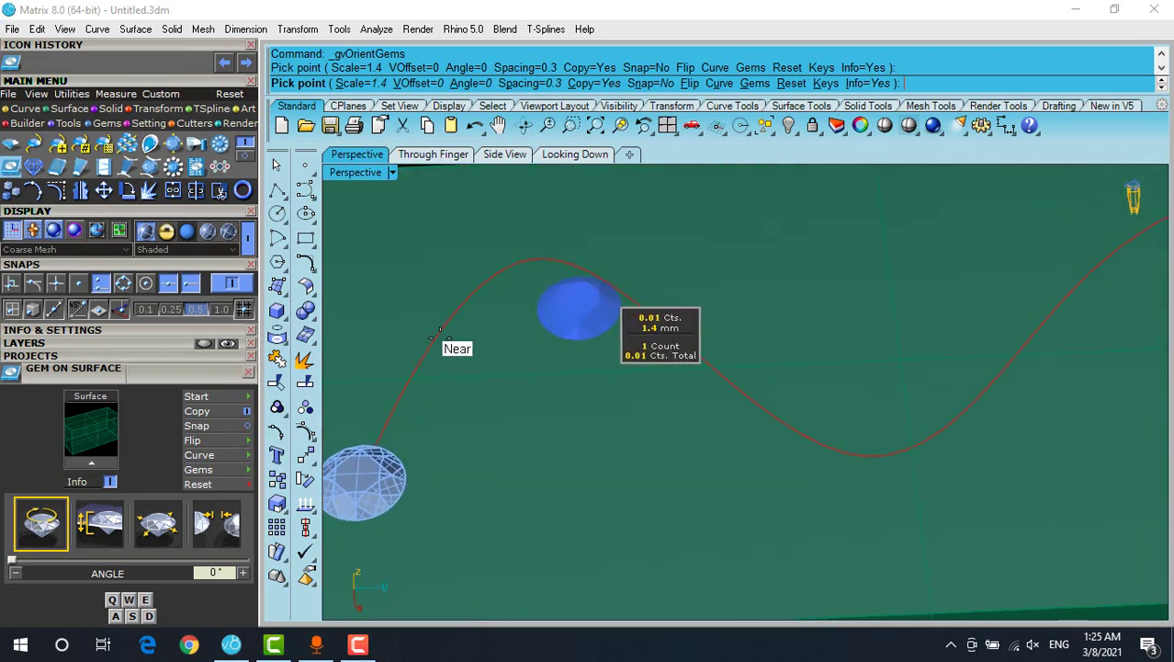
pyautogui.scroll(-3, 395, 376)
pyautogui.scroll(4, 372, 390)
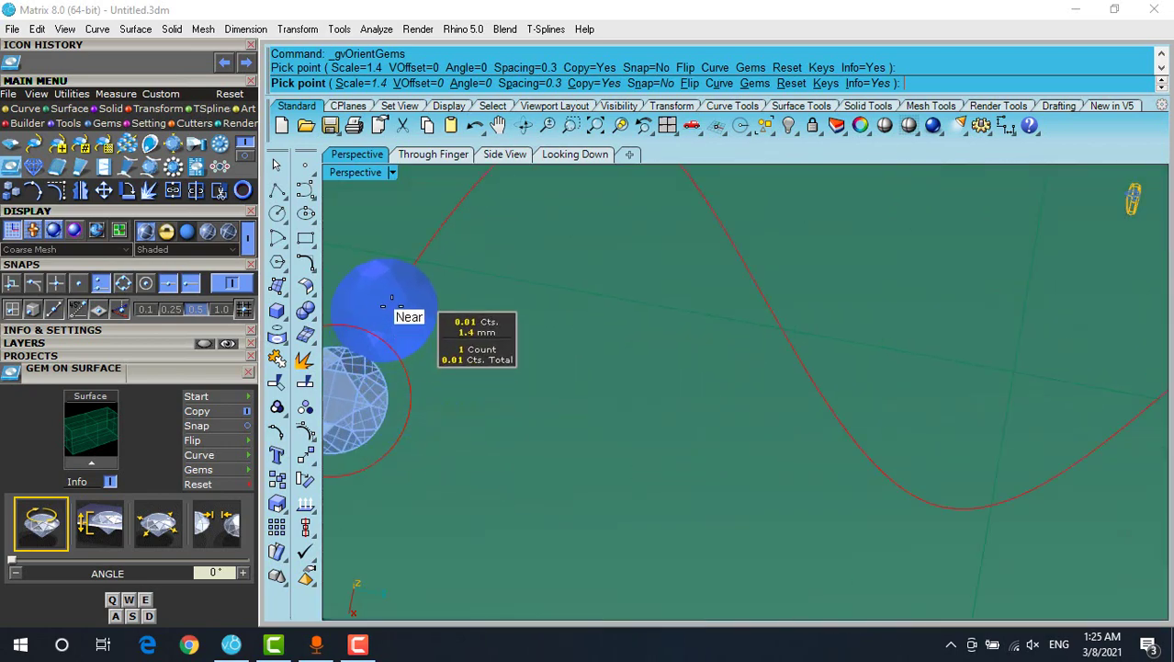
pyautogui.scroll(-1, 394, 294)
pyautogui.press('s')
pyautogui.press('s')
pyautogui.click(383, 301)
# - Set the gem scale to 1.4 and place four closely spaced gems along the curve around its first crest
pyautogui.scroll(2, 381, 296)
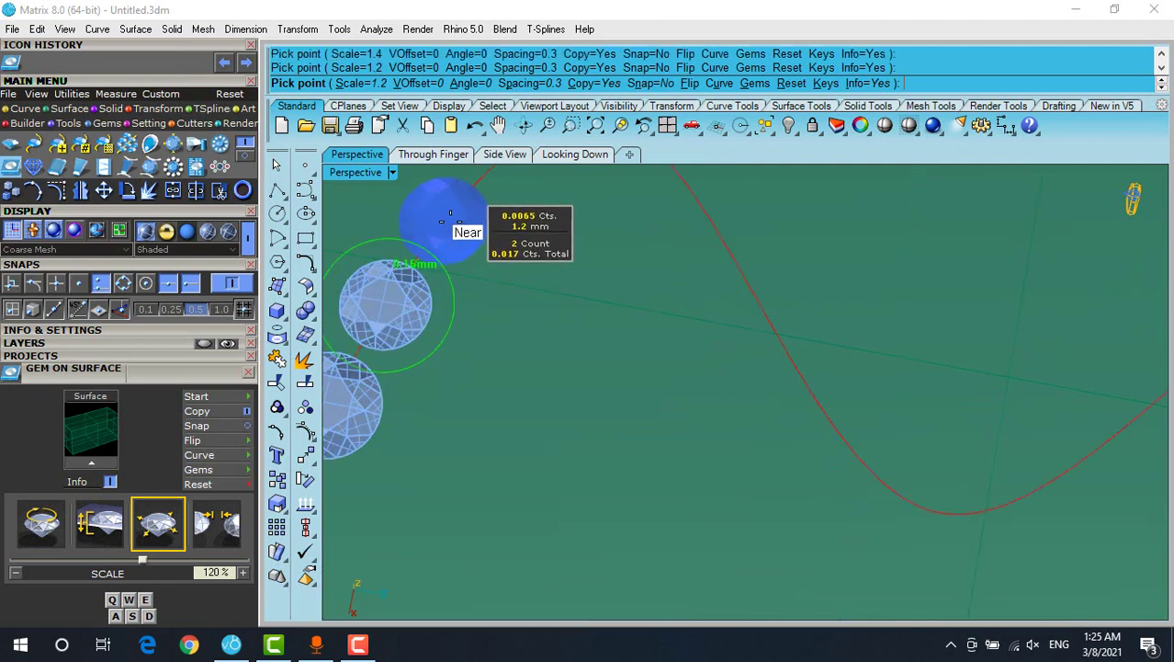
pyautogui.keyDown('ctrl'); pyautogui.scroll(2, 449, 215); pyautogui.keyUp('ctrl')
pyautogui.click(451, 216)
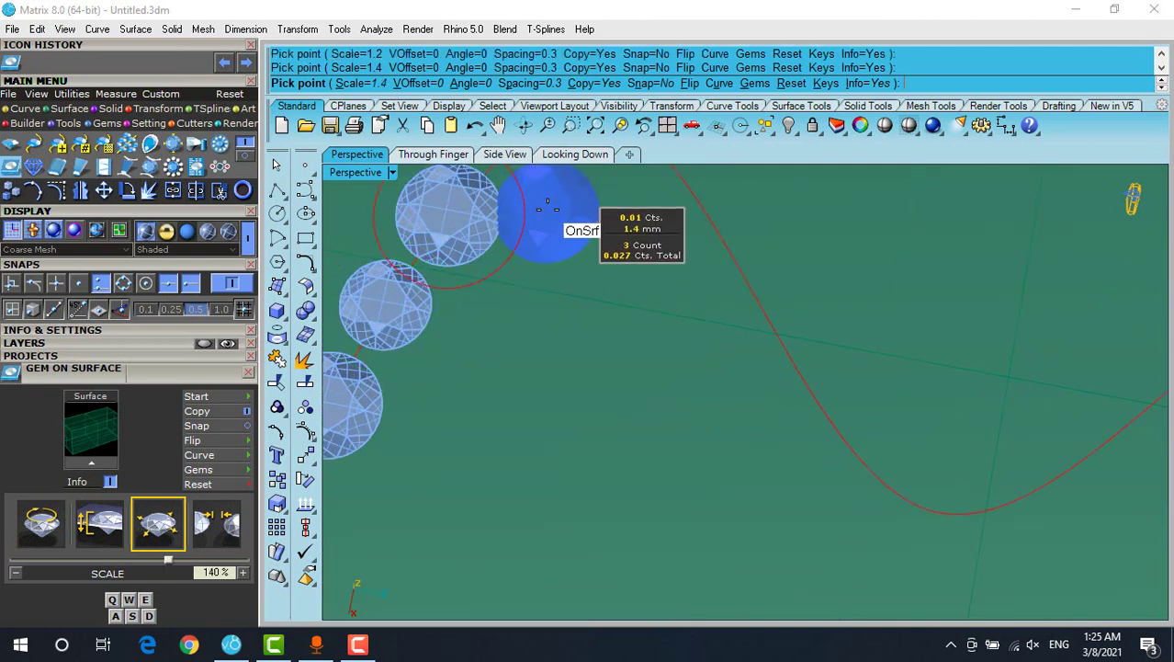
pyautogui.keyDown('shift'); pyautogui.moveTo(552, 226); pyautogui.dragTo(508, 422, button='right'); pyautogui.keyUp('shift')
pyautogui.click(490, 320)
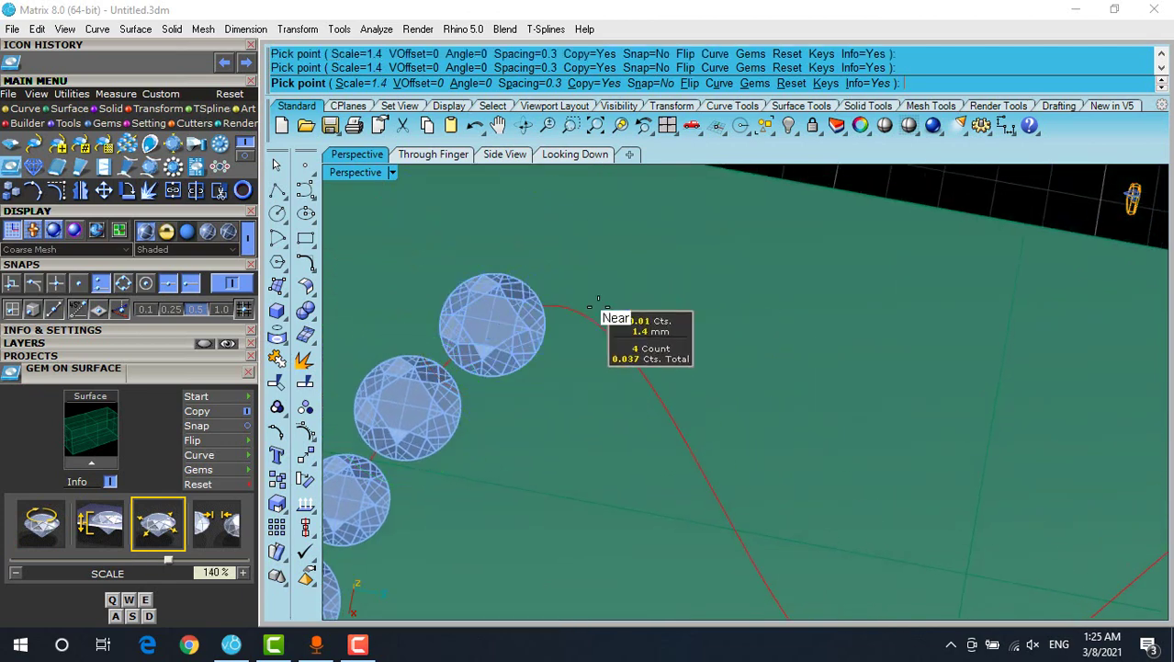
pyautogui.click(597, 328)
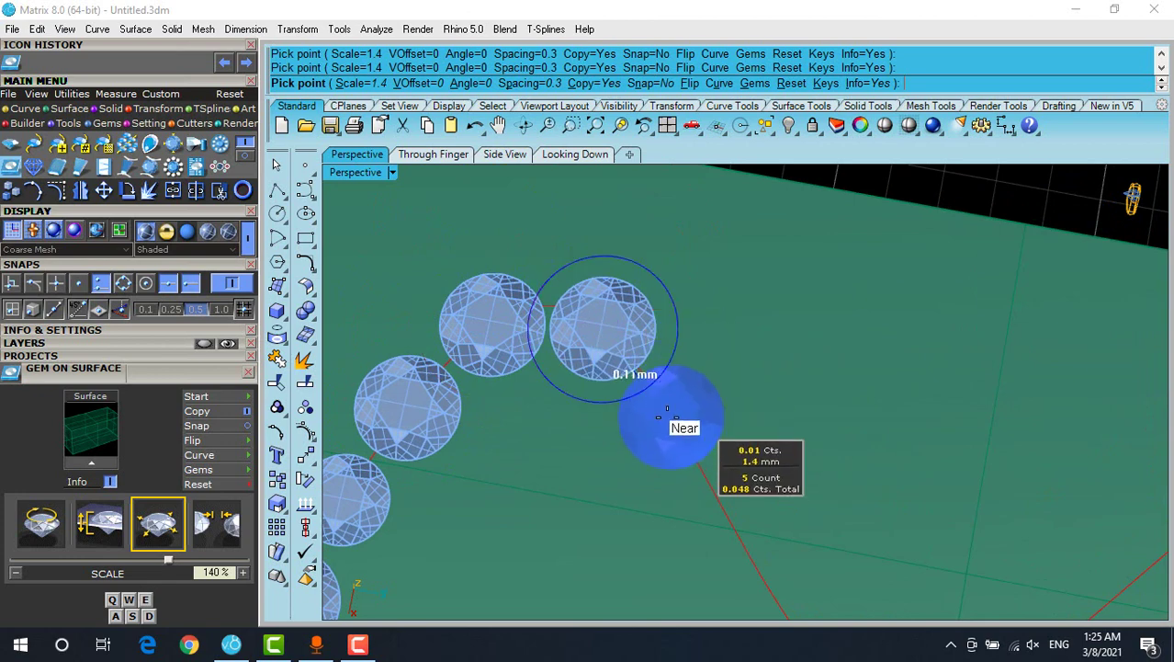
pyautogui.keyDown('shift'); pyautogui.moveTo(682, 418); pyautogui.dragTo(574, 317, button='right'); pyautogui.keyUp('shift')
pyautogui.click(583, 313)
# - Set the gem scale to 1.6 and place four gems along the curve down to and around its low bend
pyautogui.press('w')
pyautogui.press('w')
pyautogui.click(641, 418)
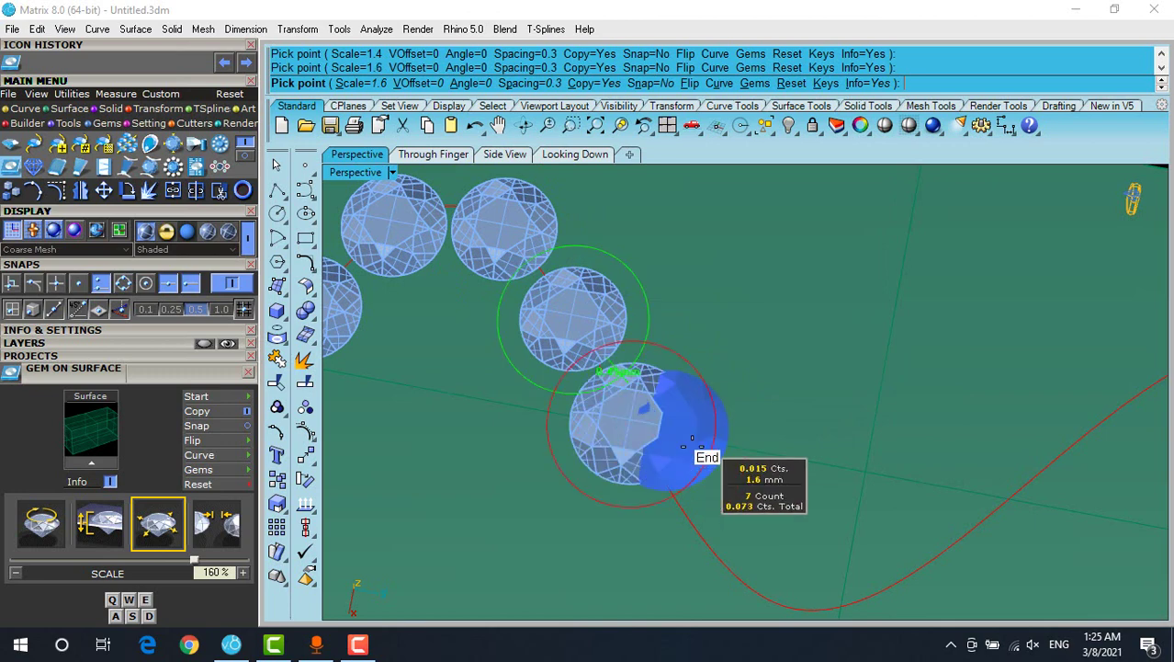
pyautogui.keyDown('shift'); pyautogui.moveTo(641, 418); pyautogui.dragTo(582, 362, button='right'); pyautogui.keyUp('shift')
pyautogui.click(593, 444)
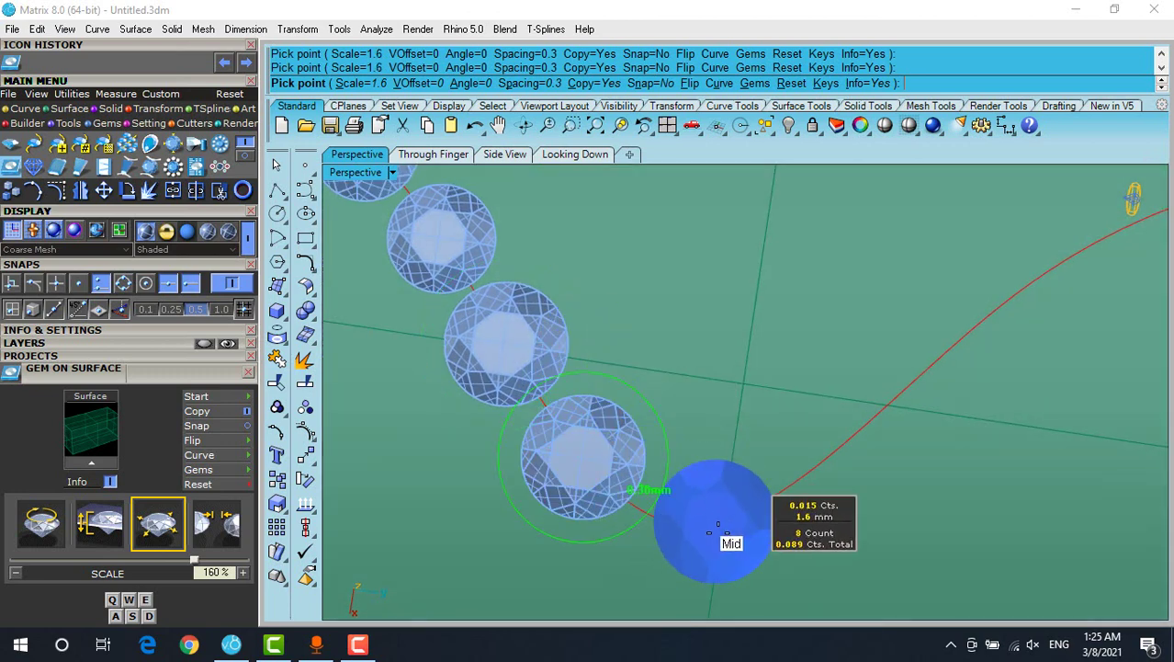
pyautogui.click(697, 528)
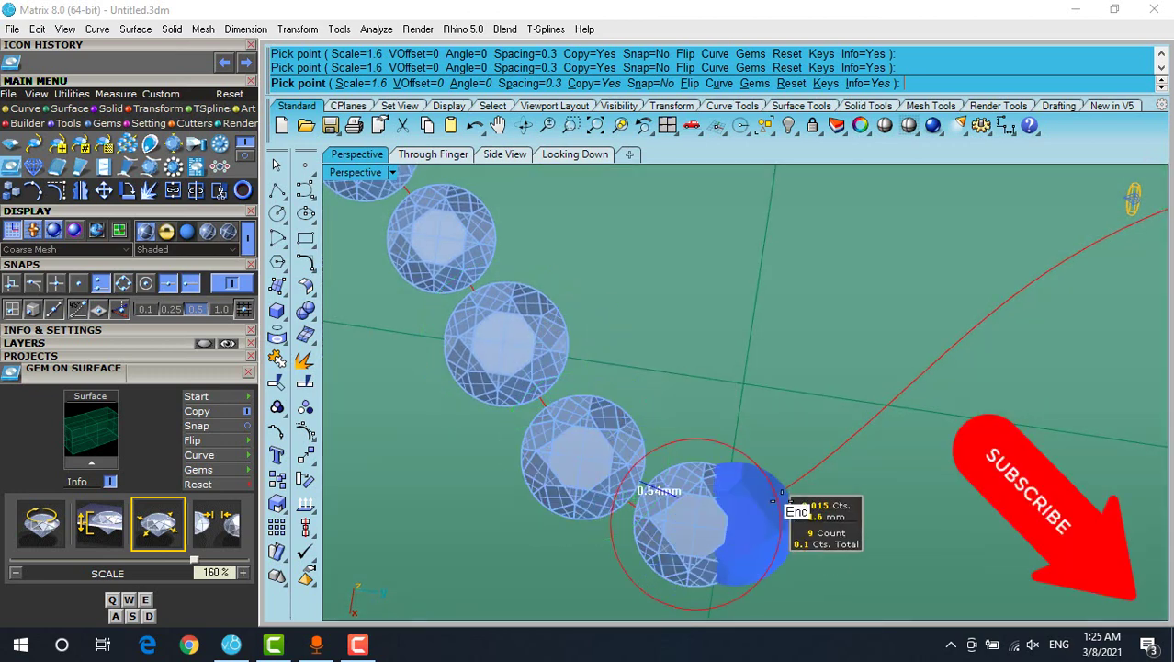
pyautogui.keyDown('shift'); pyautogui.moveTo(786, 489); pyautogui.dragTo(633, 447, button='right'); pyautogui.keyUp('shift')
pyautogui.click(665, 421)
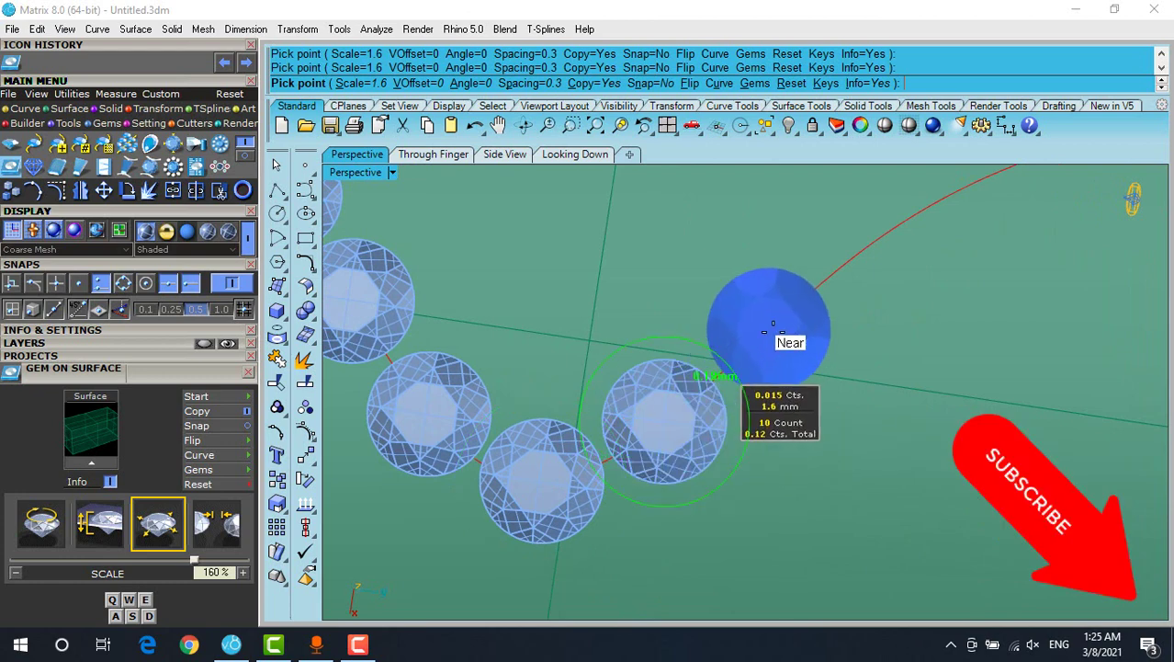
# - Continue the row up the curve with one gem at scale 1.9 and one at scale 2.1
pyautogui.click(774, 321)
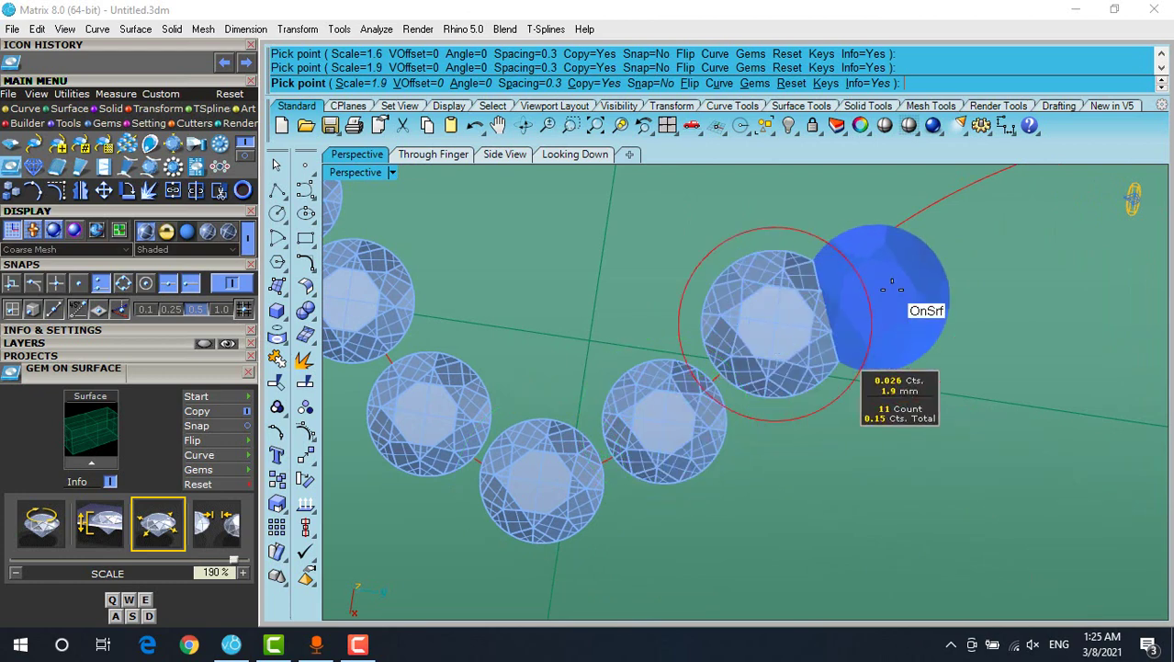
pyautogui.keyDown('shift'); pyautogui.moveTo(890, 290); pyautogui.dragTo(684, 413, button='right'); pyautogui.keyUp('shift')
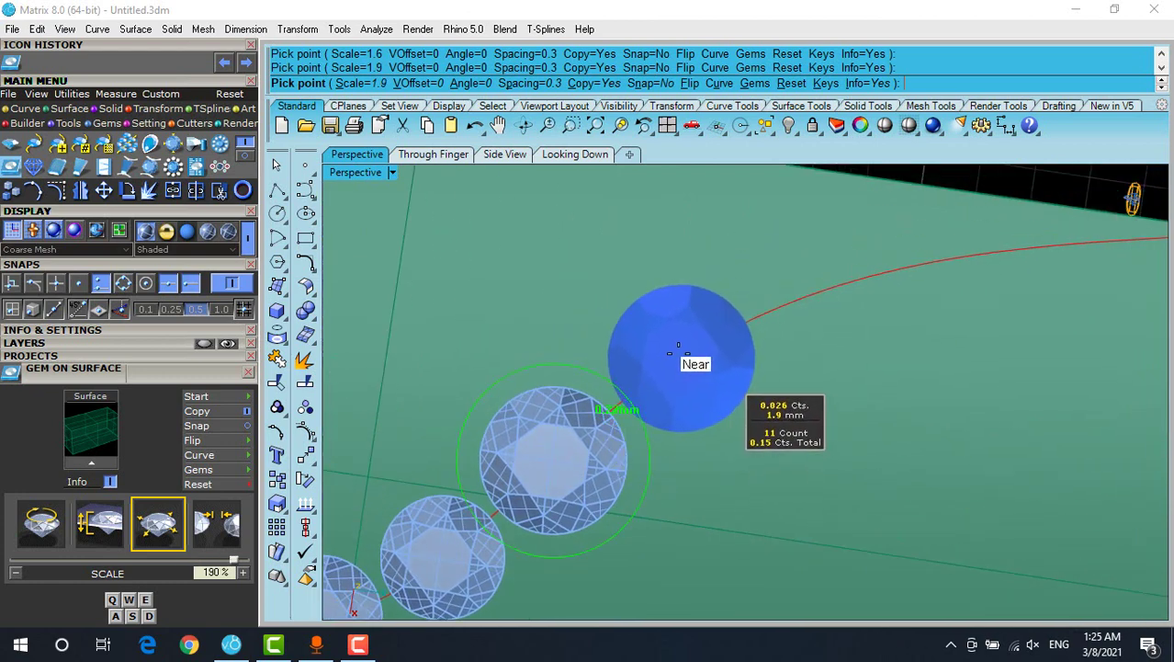
pyautogui.press('d')
pyautogui.press('d')
pyautogui.click(675, 351)
# - Place one gem at scale 1.9 and one at scale 1.5 toward the curve's end, and end the gem placement
pyautogui.keyDown('shift'); pyautogui.moveTo(839, 308); pyautogui.dragTo(630, 353, button='right'); pyautogui.keyUp('shift')
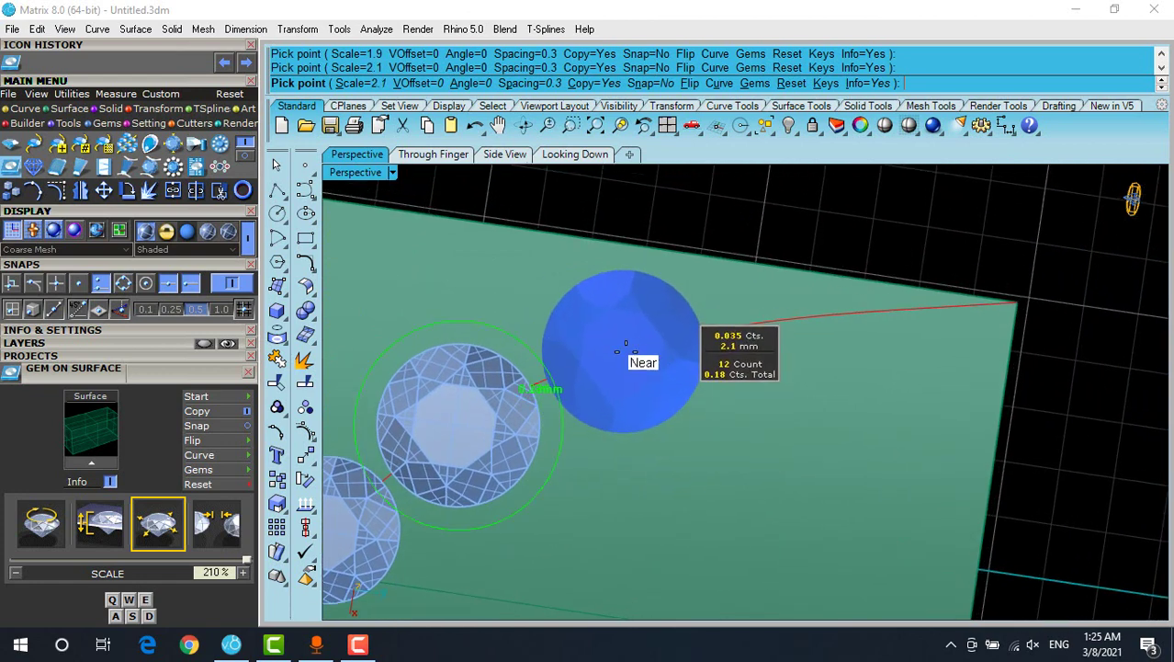
pyautogui.scroll(-2, 610, 344)
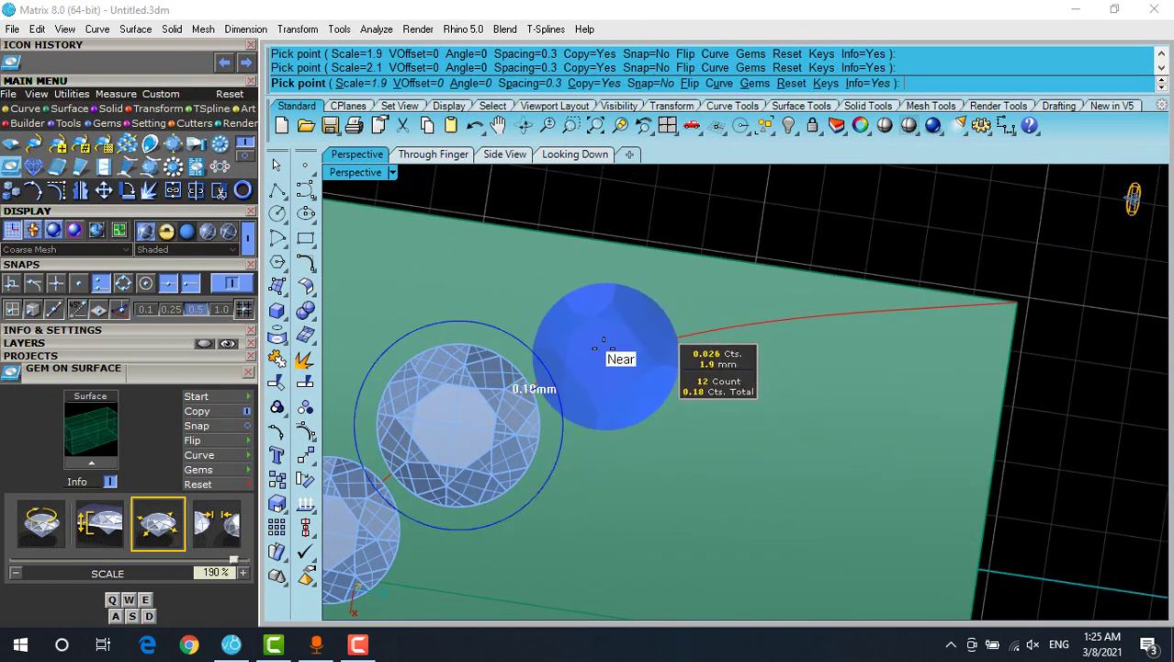
pyautogui.click(607, 347)
pyautogui.scroll(-4, 753, 316)
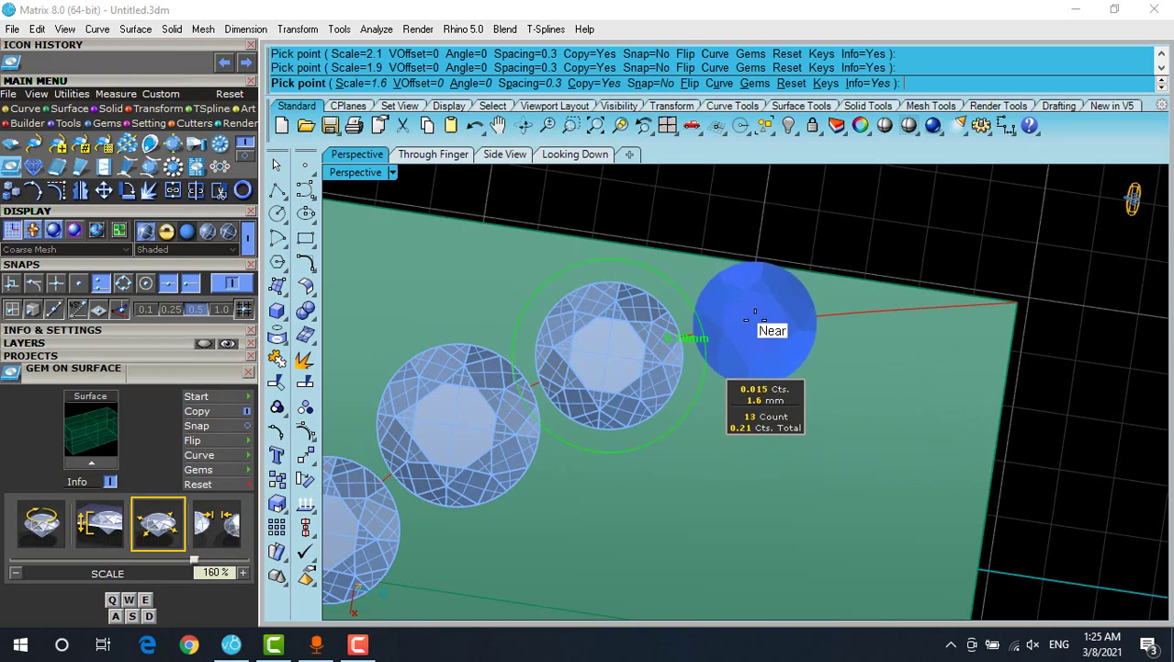
pyautogui.click(747, 316)
pyautogui.rightClick(747, 316)
pyautogui.scroll(-10, 812, 359)
pyautogui.scroll(-6, 743, 383)
pyautogui.moveTo(743, 383); pyautogui.dragTo(844, 287, button='right')
pyautogui.scroll(6, 750, 367)
pyautogui.scroll(-2, 718, 361)
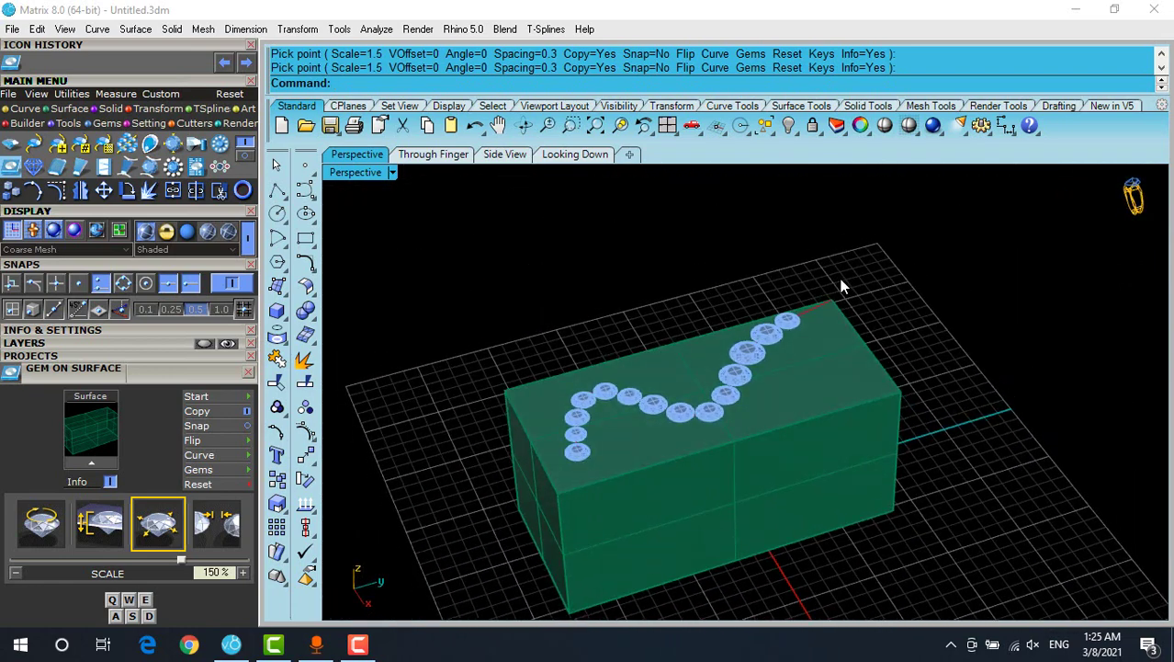